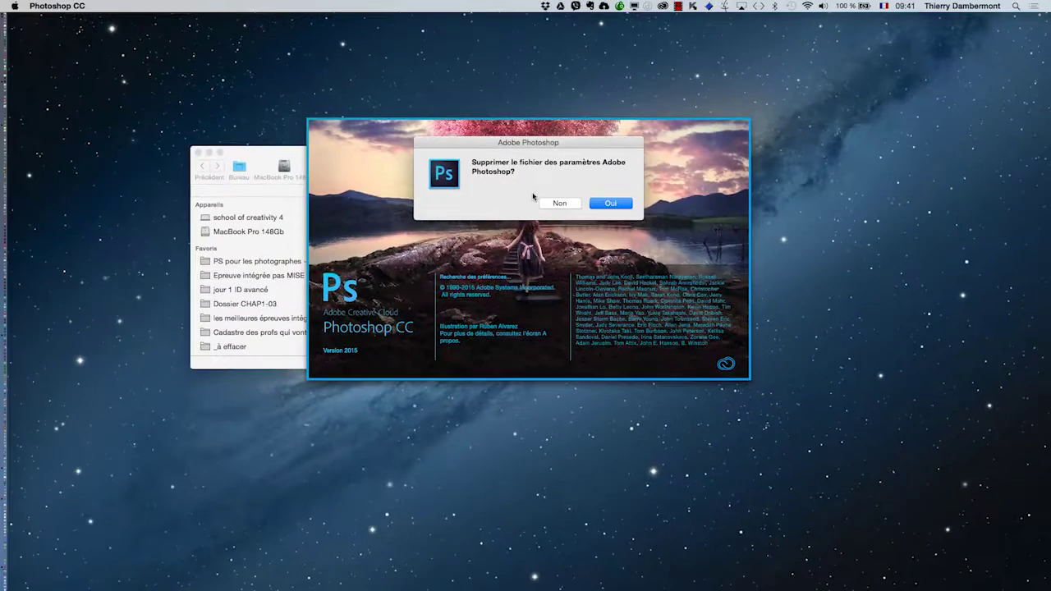
# Confirm deleting the application's settings file and create a new document with the default settings
pyautogui.click(801, 228)
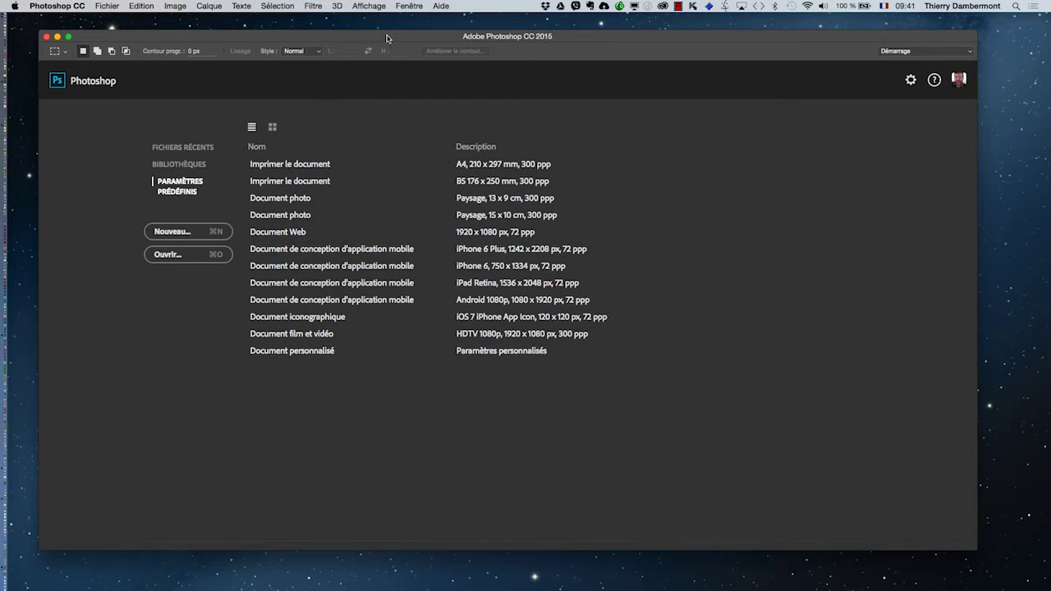
pyautogui.click(193, 233)
pyautogui.click(629, 198)
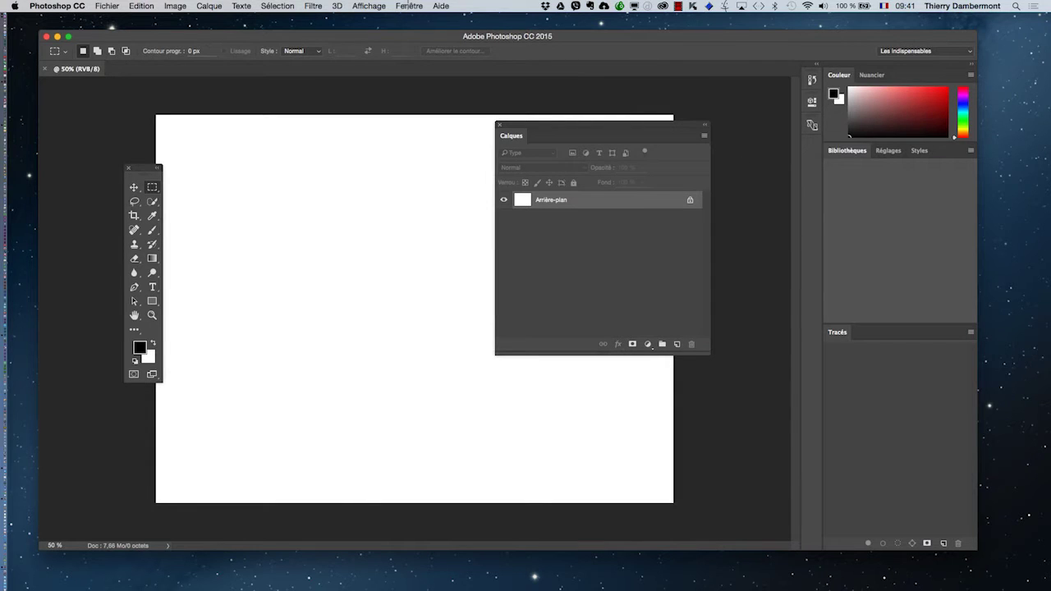
# Turn off the application frame so the document floats in its own window
pyautogui.click(409, 6)
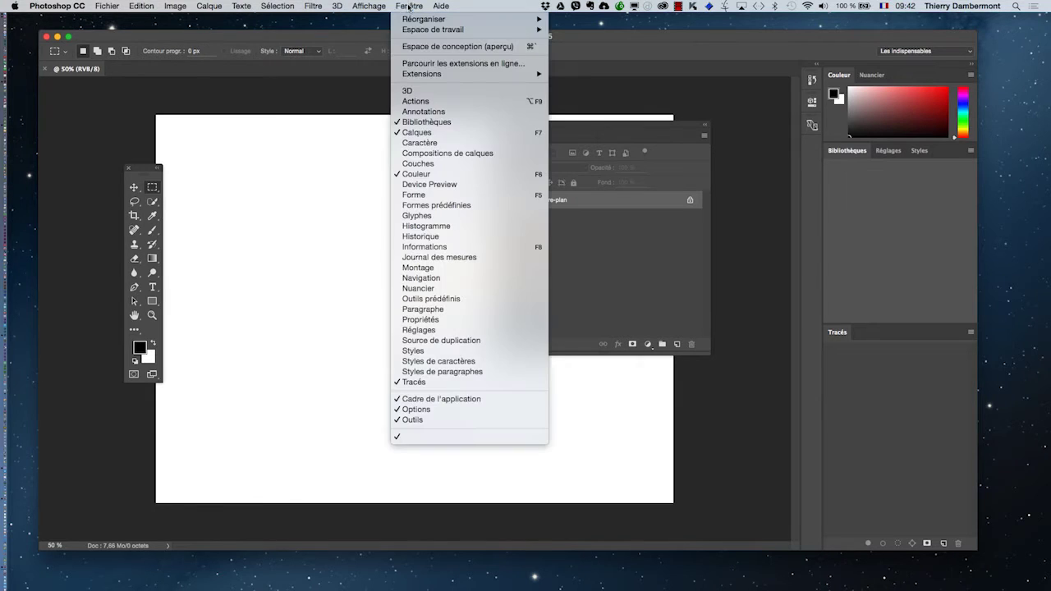
pyautogui.click(440, 400)
# Display the macOS keyboard viewer and close the floating Layers panel
pyautogui.click(884, 6)
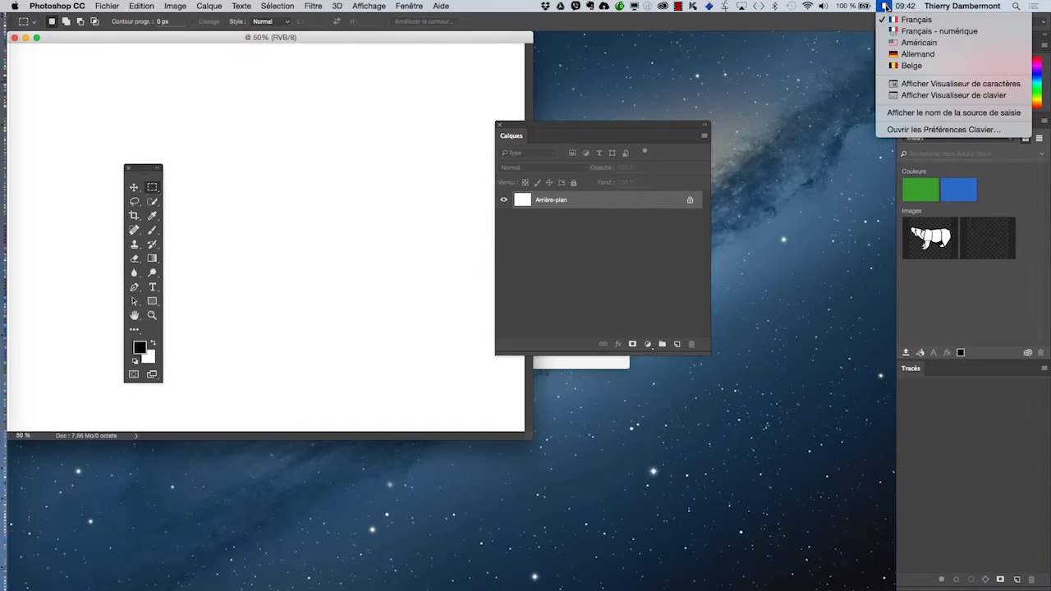
pyautogui.click(916, 96)
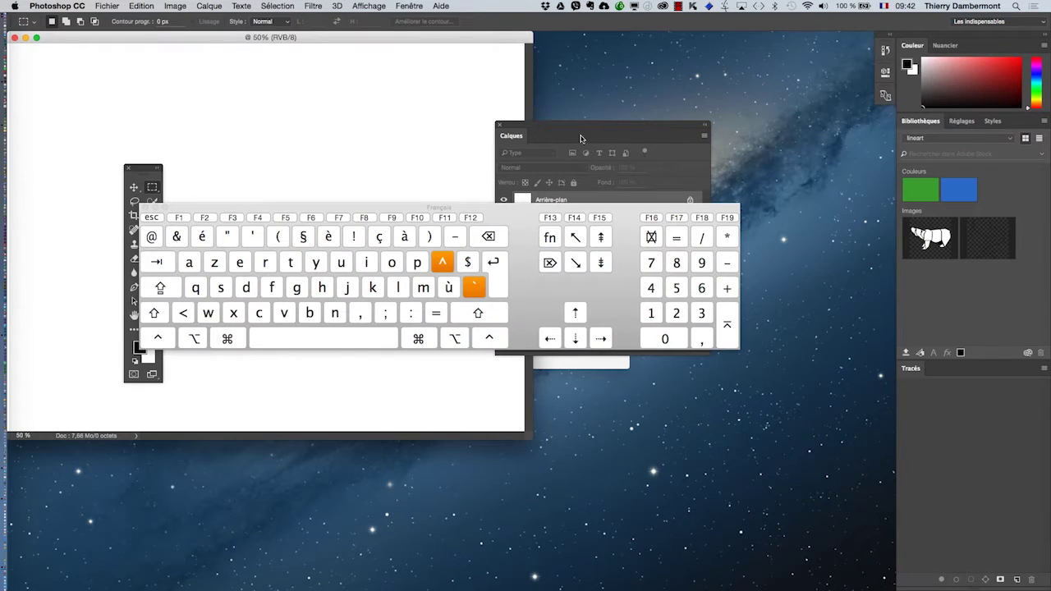
pyautogui.click(499, 125)
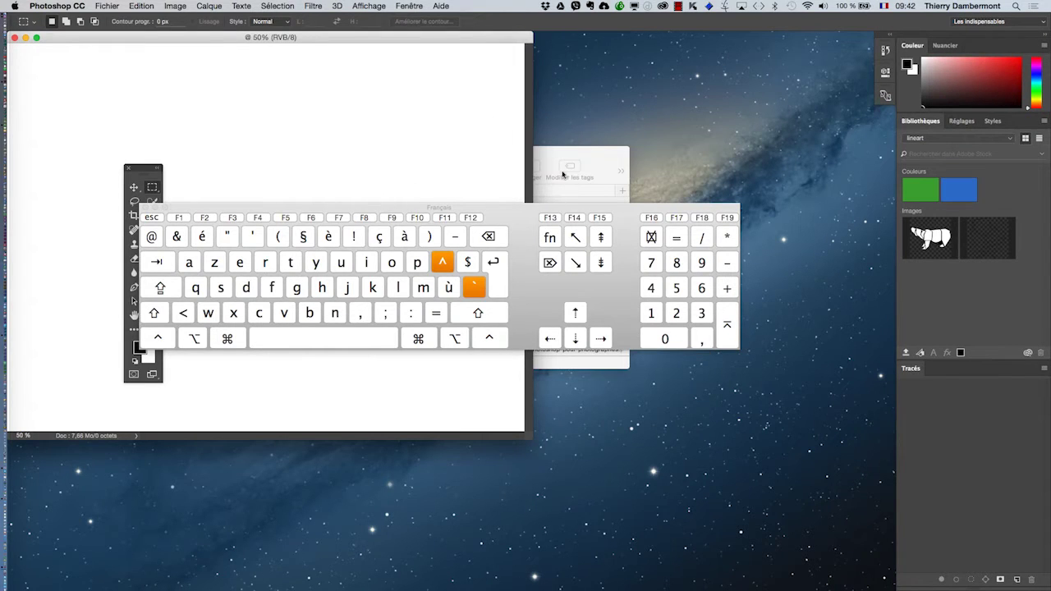
# Hide the windows of all other applications and close the keyboard viewer after moving it off the toolbox
pyautogui.press('super+alt+h')
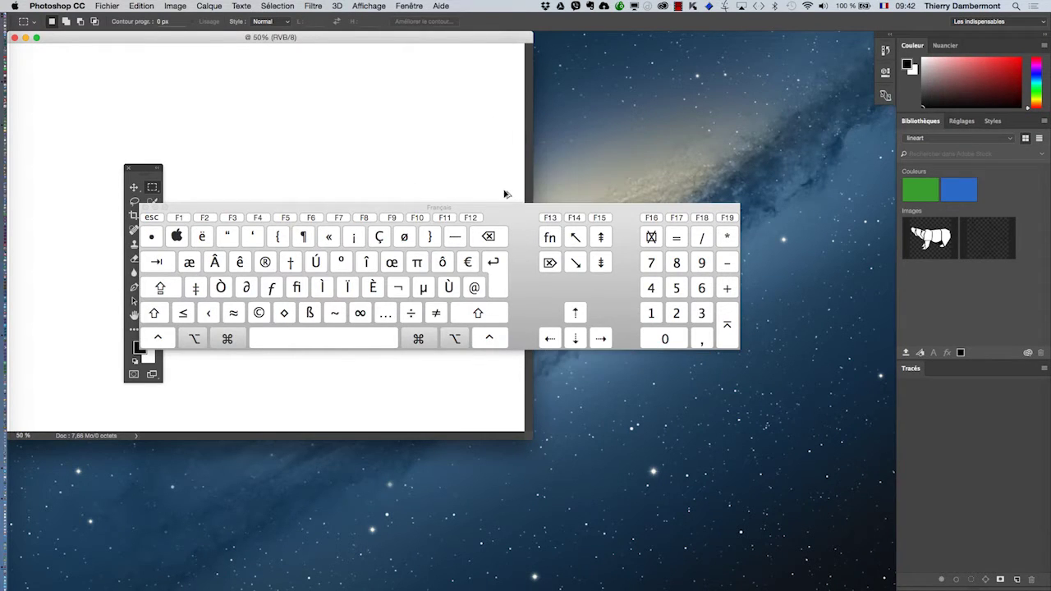
pyautogui.moveTo(504, 214); pyautogui.dragTo(602, 103)
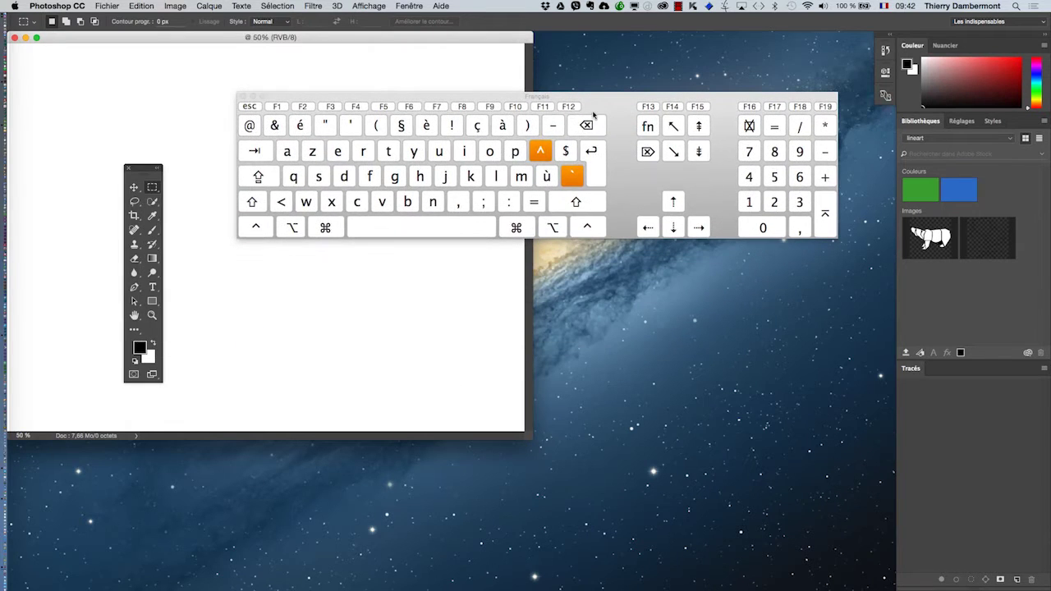
pyautogui.press('super+alt+8')
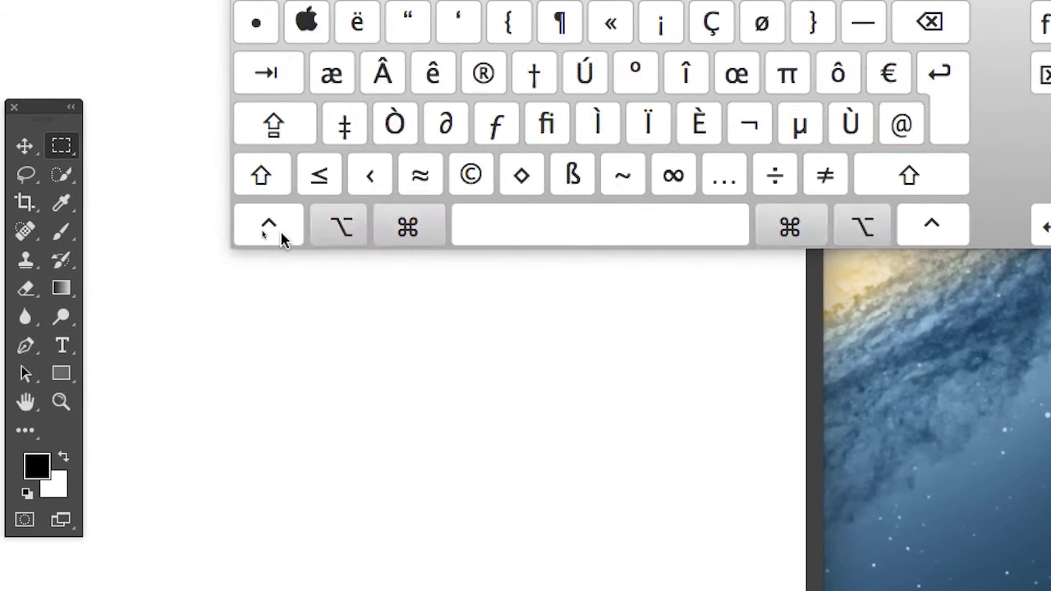
pyautogui.press('alt+super+8')
pyautogui.click(243, 96)
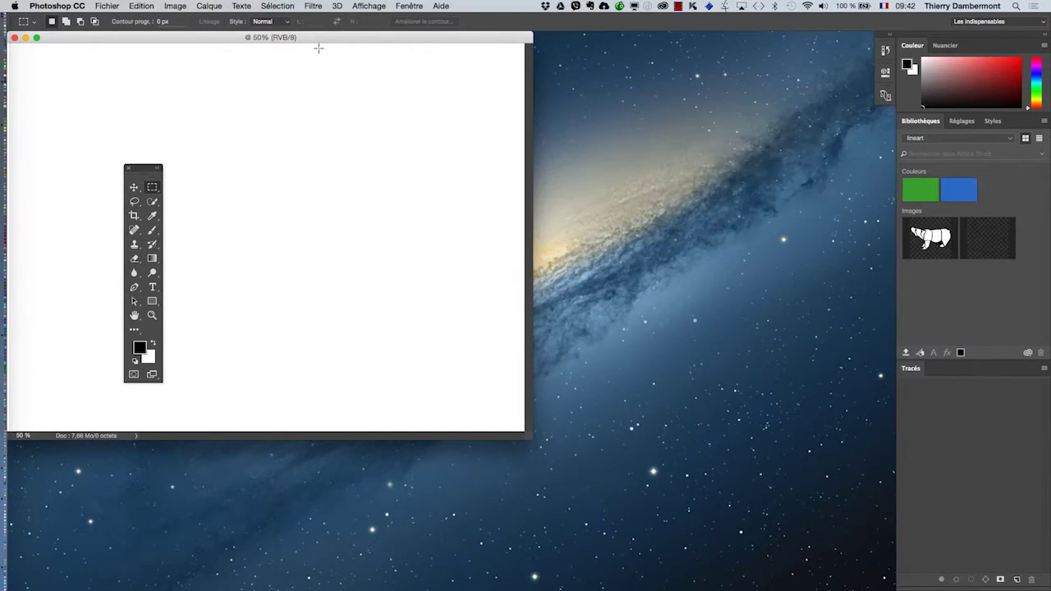
# Close the open blank document and move the toolbox nearer to the workspace's corner
pyautogui.doubleClick(314, 38)
pyautogui.click(211, 66)
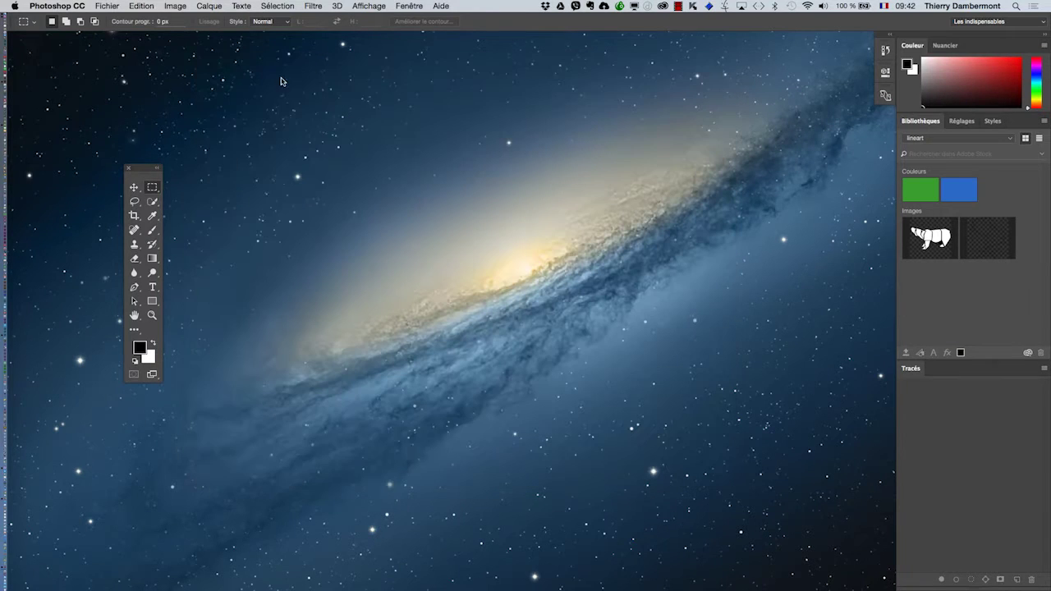
pyautogui.moveTo(142, 171); pyautogui.dragTo(69, 94)
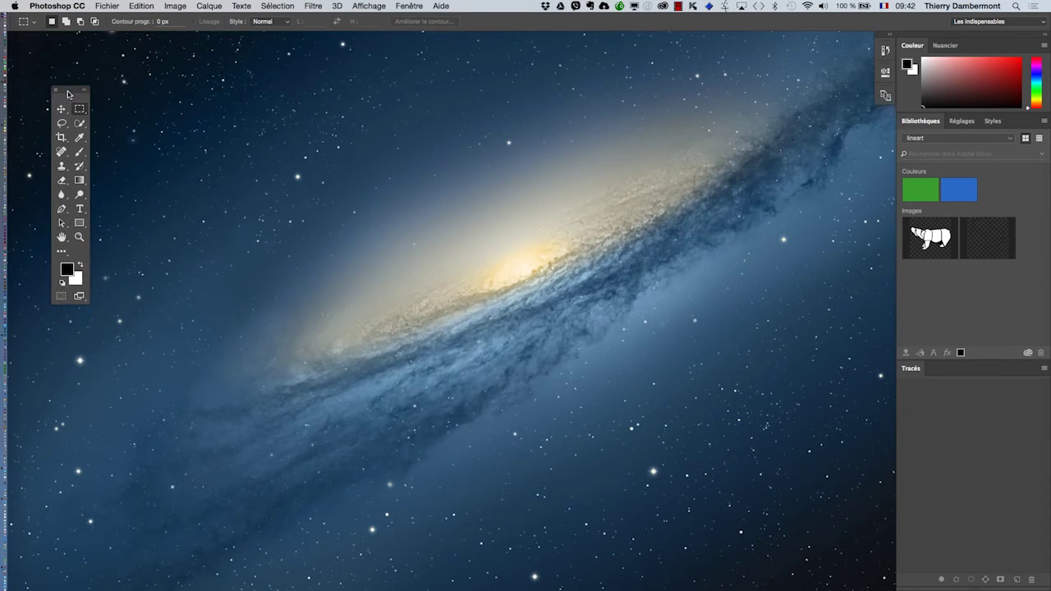
# Start a new document and set its width and height units to pixels
pyautogui.click(105, 5)
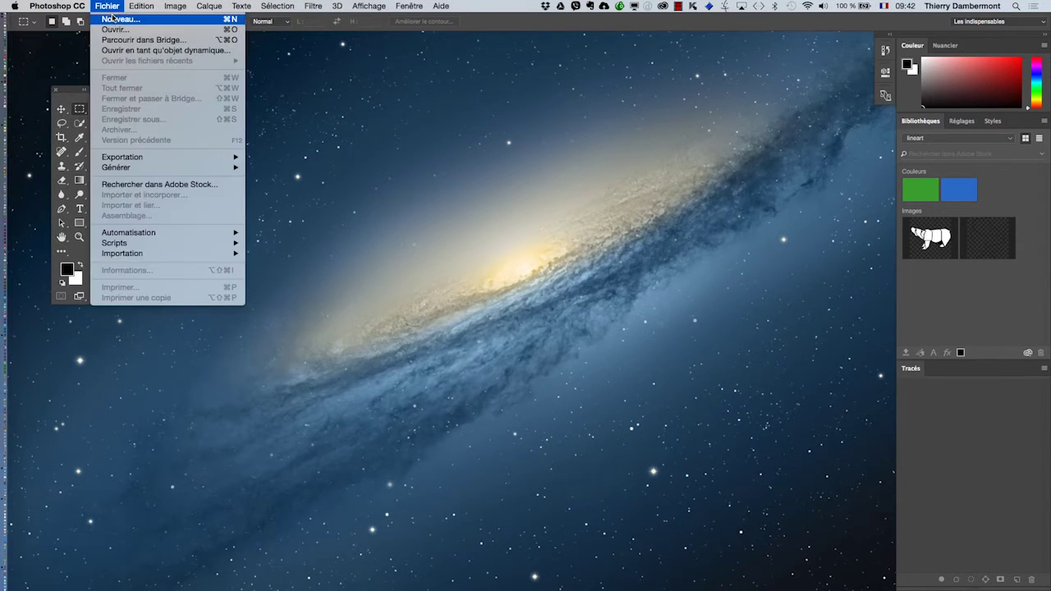
pyautogui.click(113, 18)
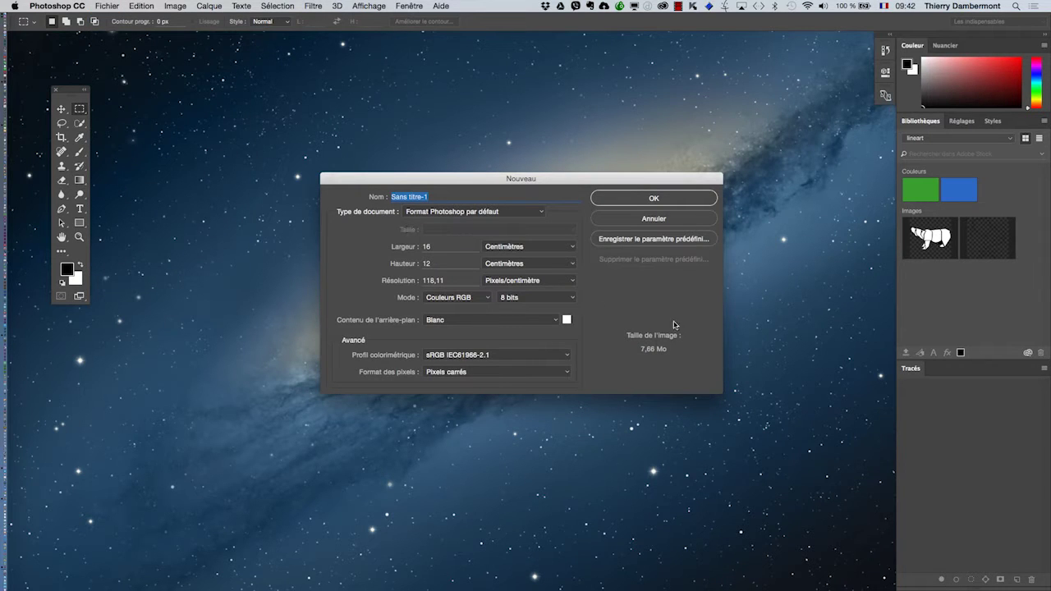
pyautogui.press('alt')
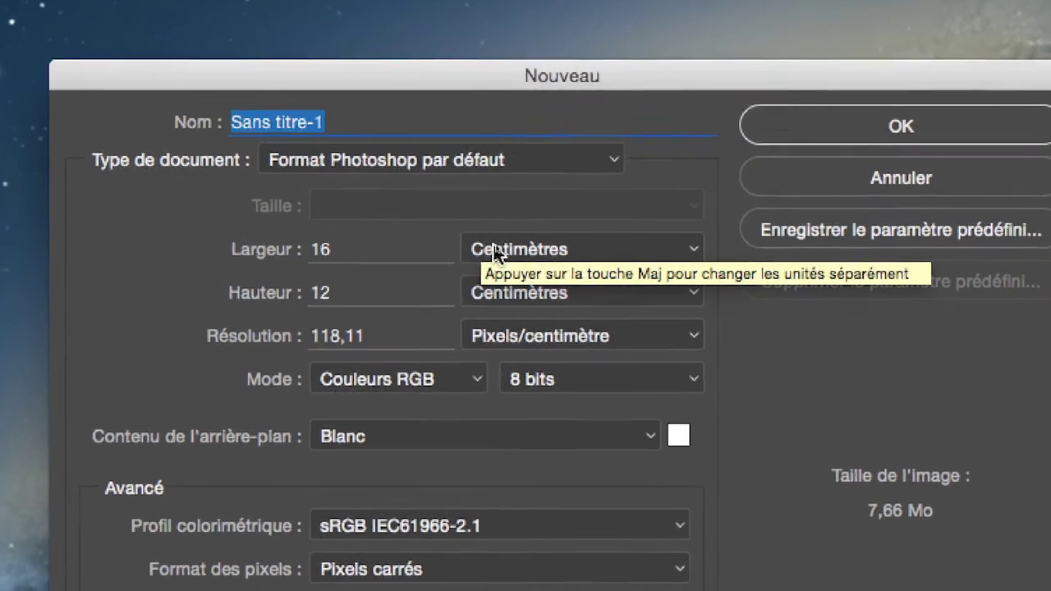
pyautogui.click(522, 247)
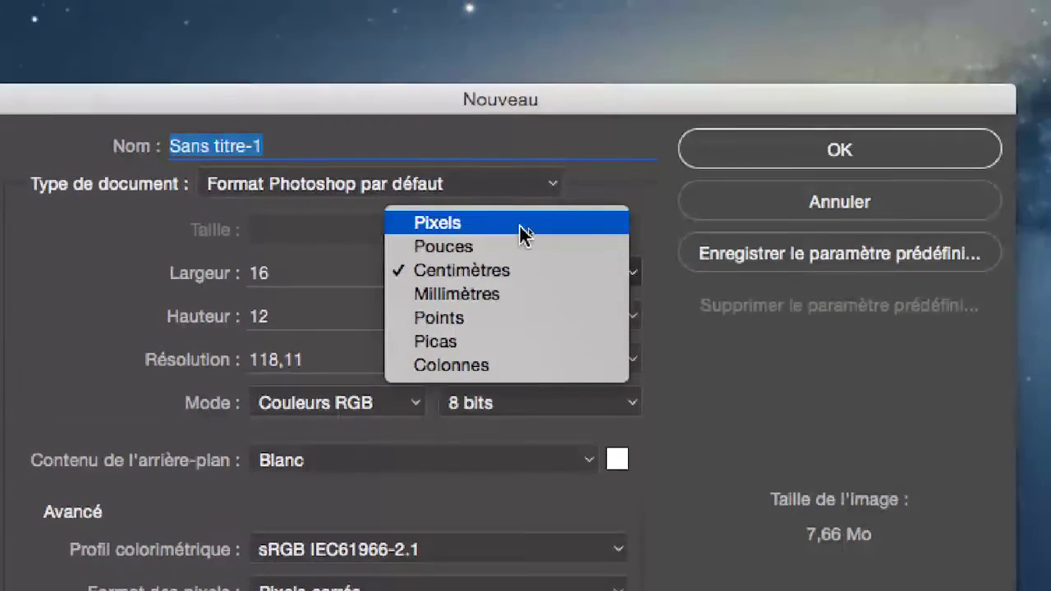
pyautogui.click(521, 220)
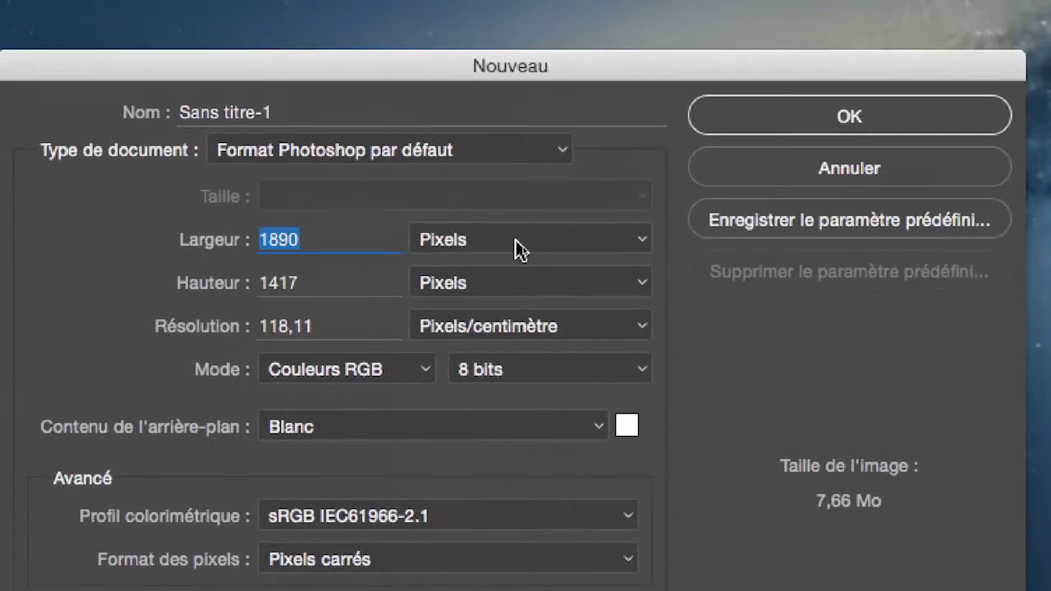
# Set the new document's width to 2000 pixels and height to 1000 pixels, and create it
pyautogui.press('alt')
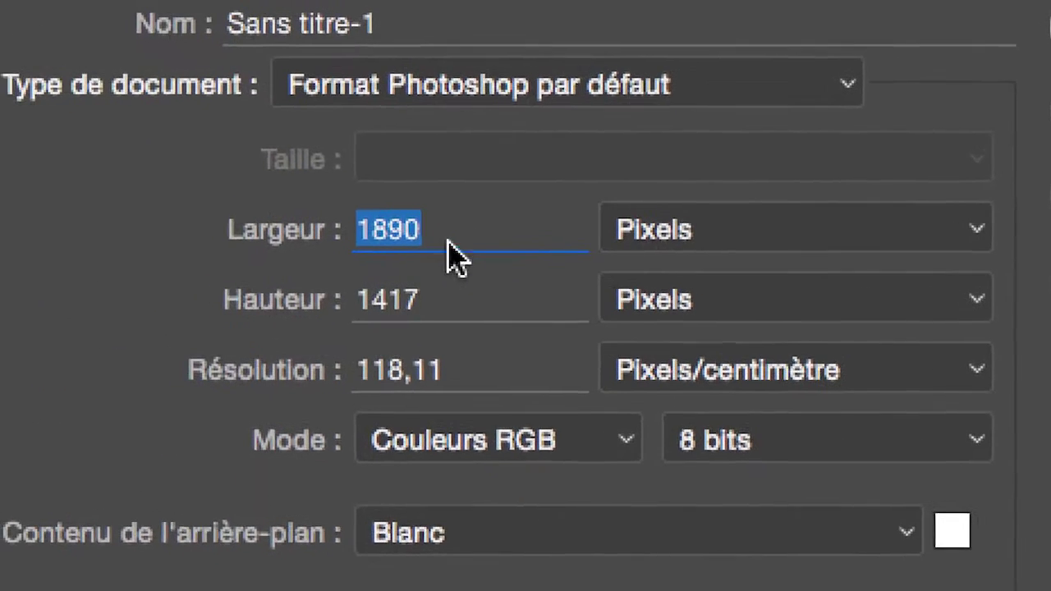
pyautogui.click(182, 238)
pyautogui.doubleClick(447, 240)
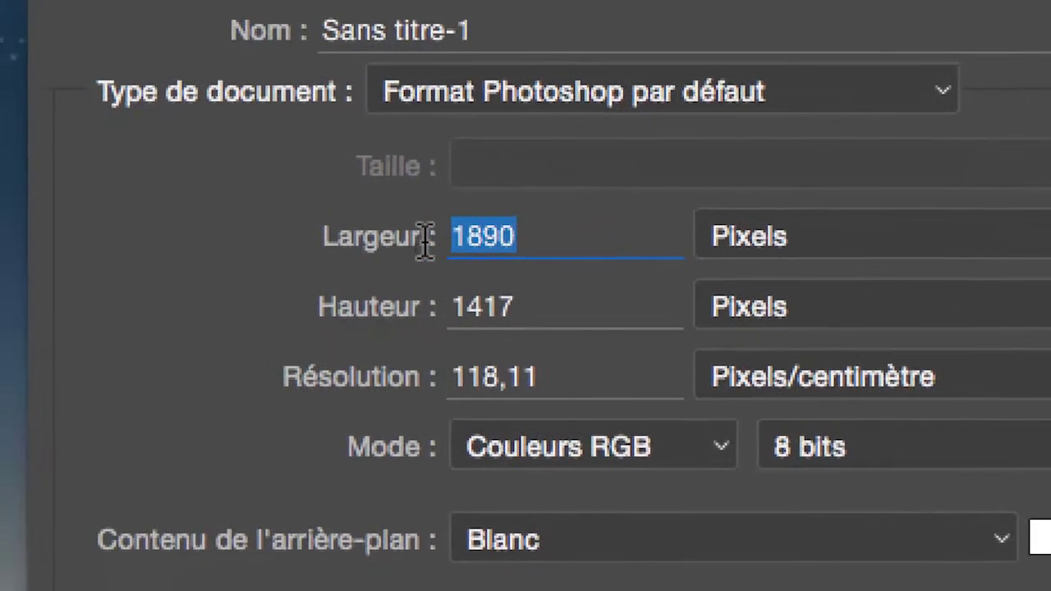
pyautogui.write('2000')
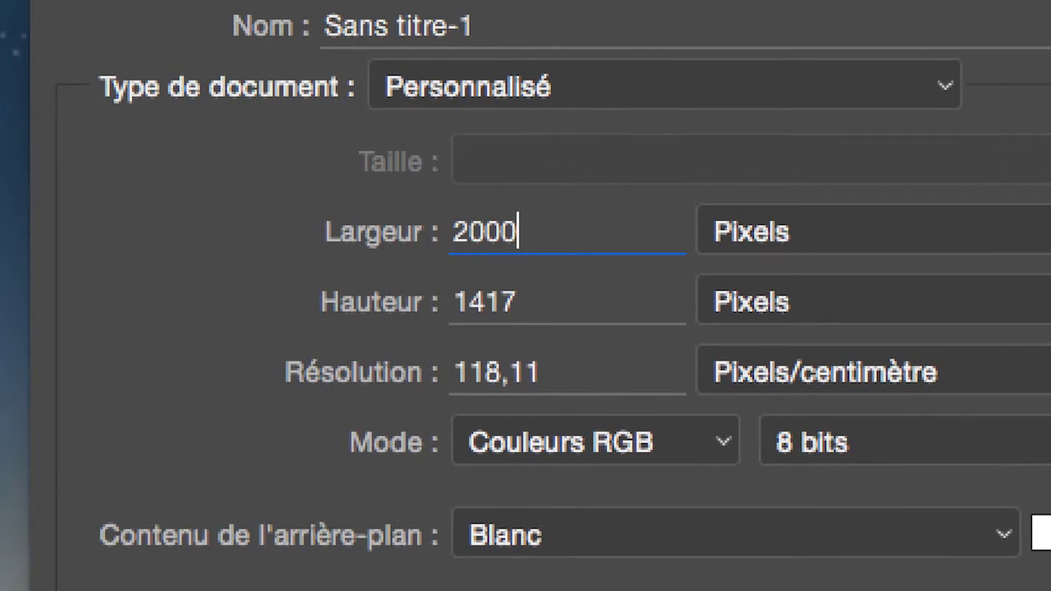
pyautogui.press('Tab')
pyautogui.write('1000')
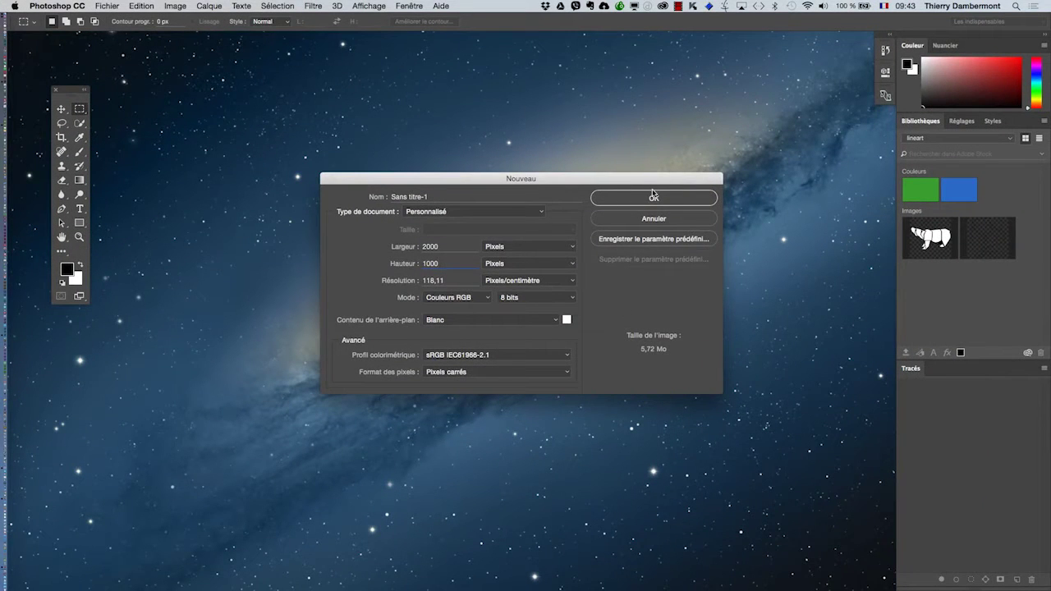
pyautogui.click(653, 196)
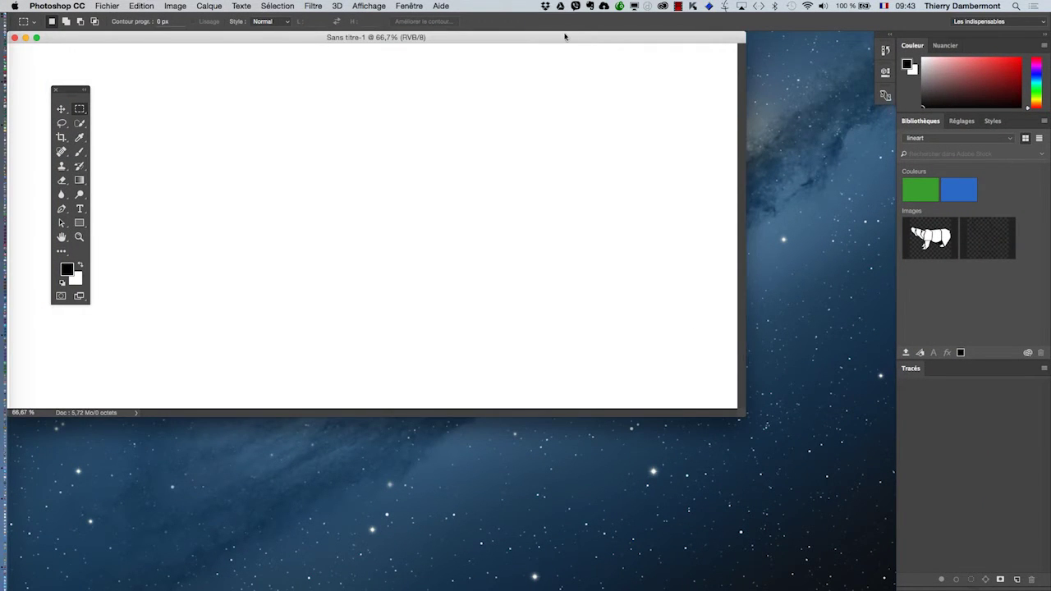
# Switch the document to full screen mode with the menu bar, center the canvas and move the toolbox clear of it
pyautogui.press('f')
pyautogui.moveTo(572, 173); pyautogui.dragTo(509, 154)
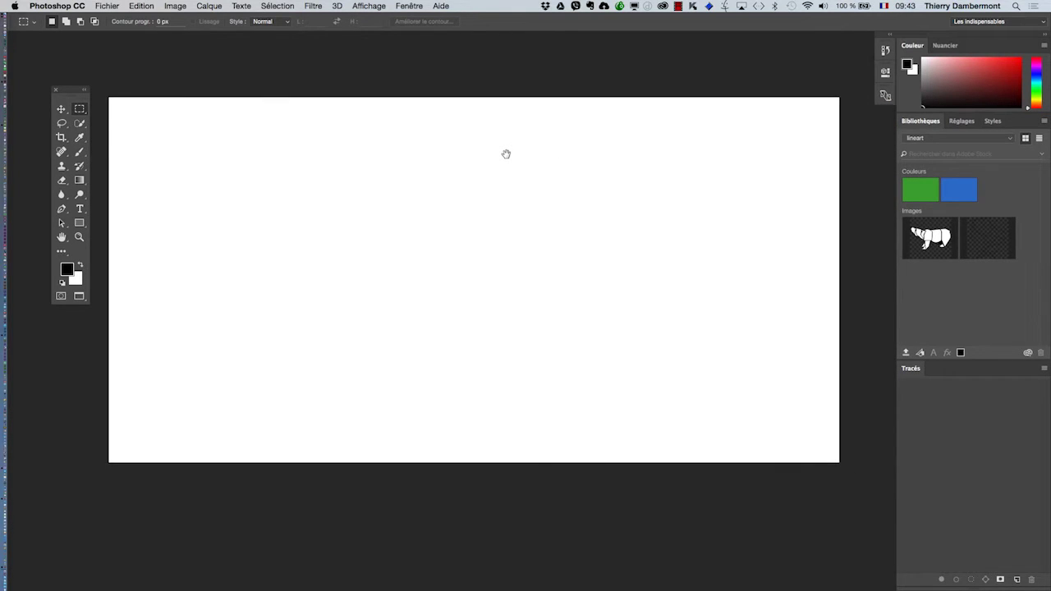
pyautogui.moveTo(506, 153); pyautogui.dragTo(550, 170)
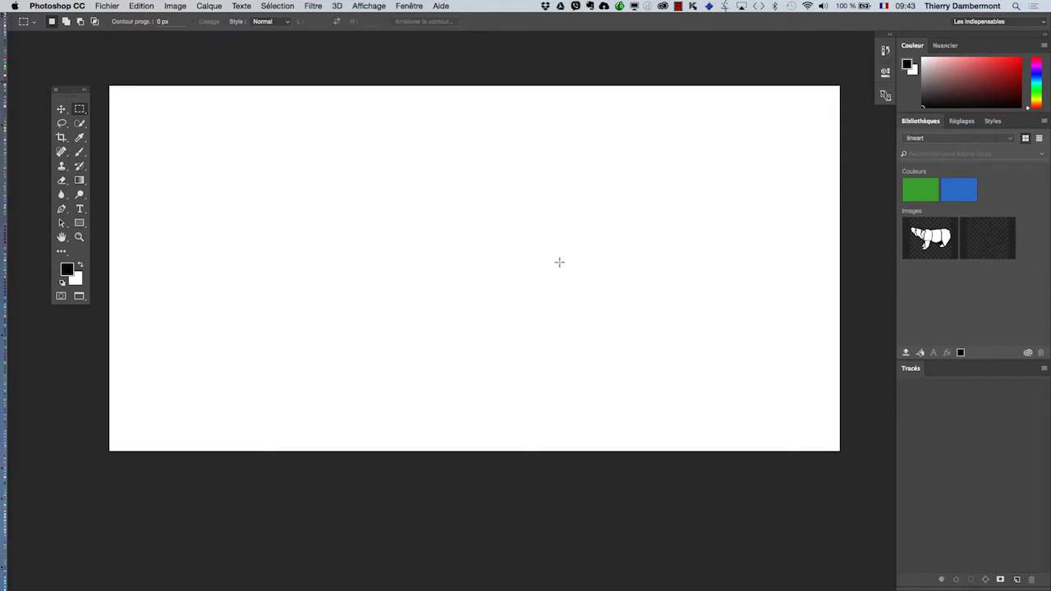
pyautogui.moveTo(74, 89); pyautogui.dragTo(66, 72)
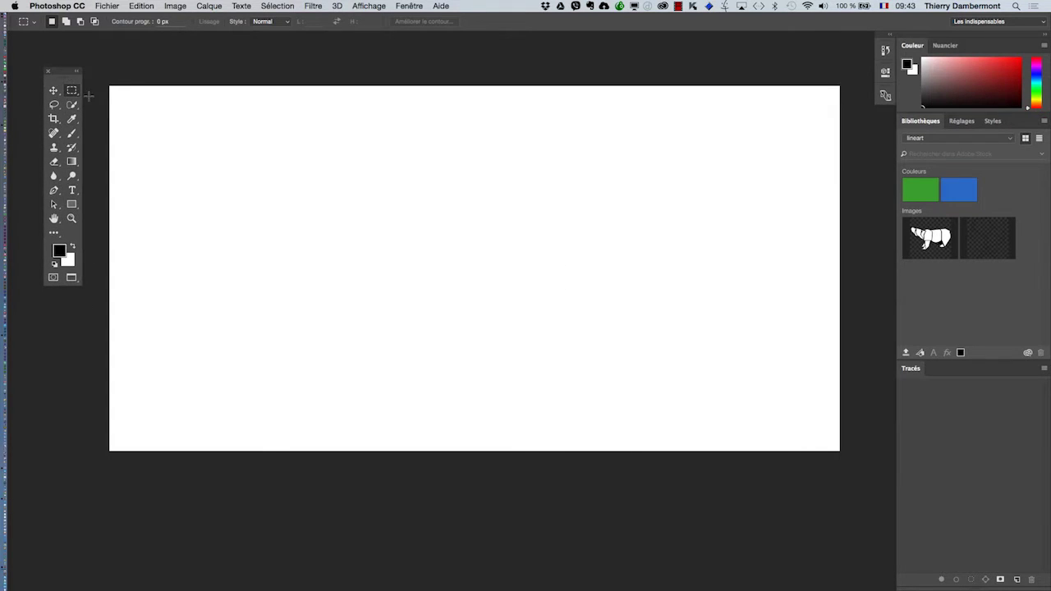
# Change the interface color theme to the light gray option in the Interface preferences
pyautogui.click(74, 5)
pyautogui.moveTo(71, 45)
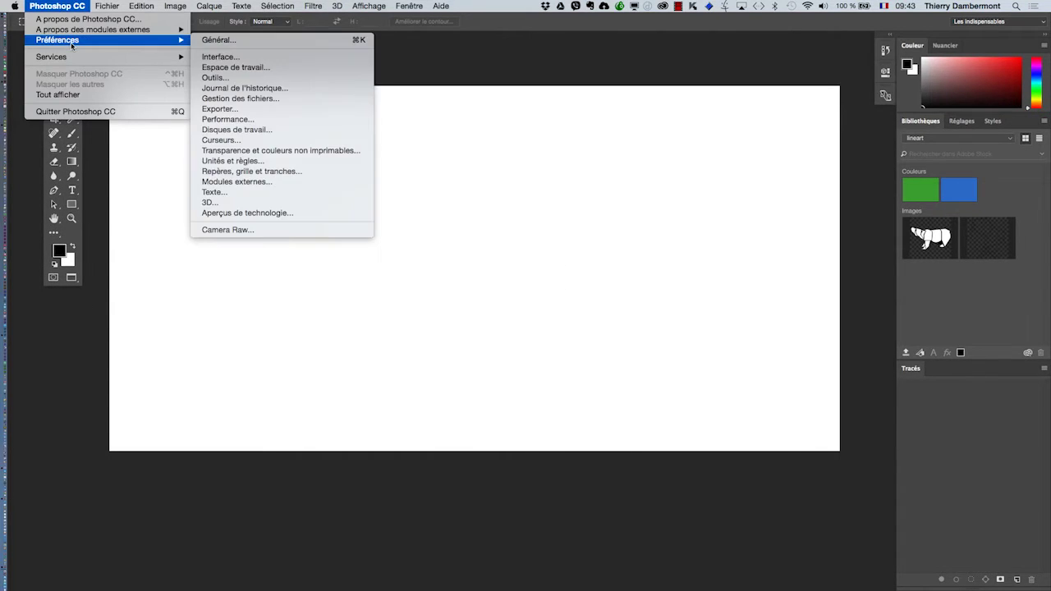
pyautogui.click(231, 56)
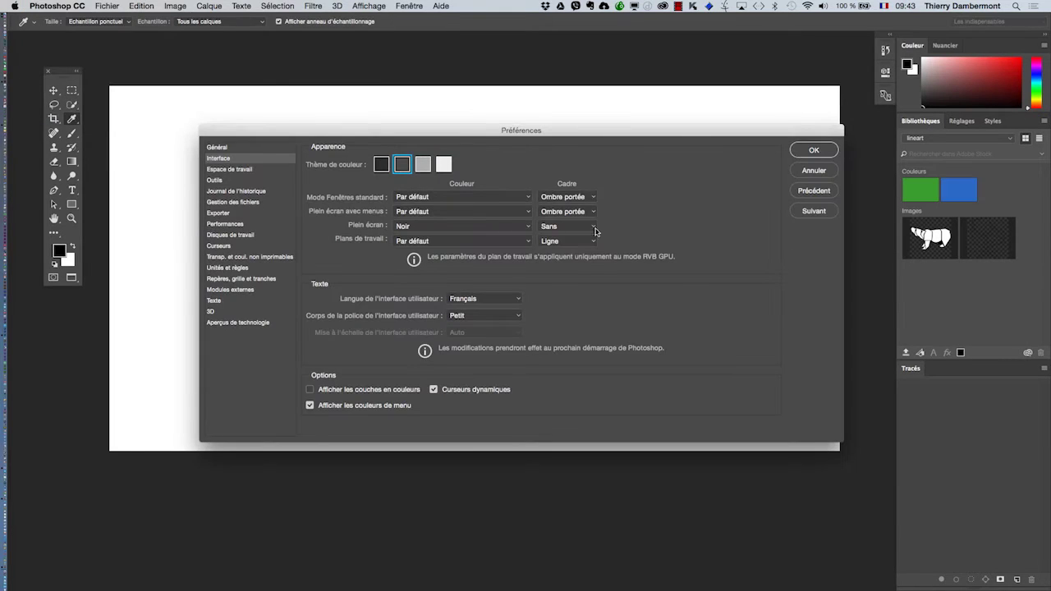
pyautogui.click(428, 169)
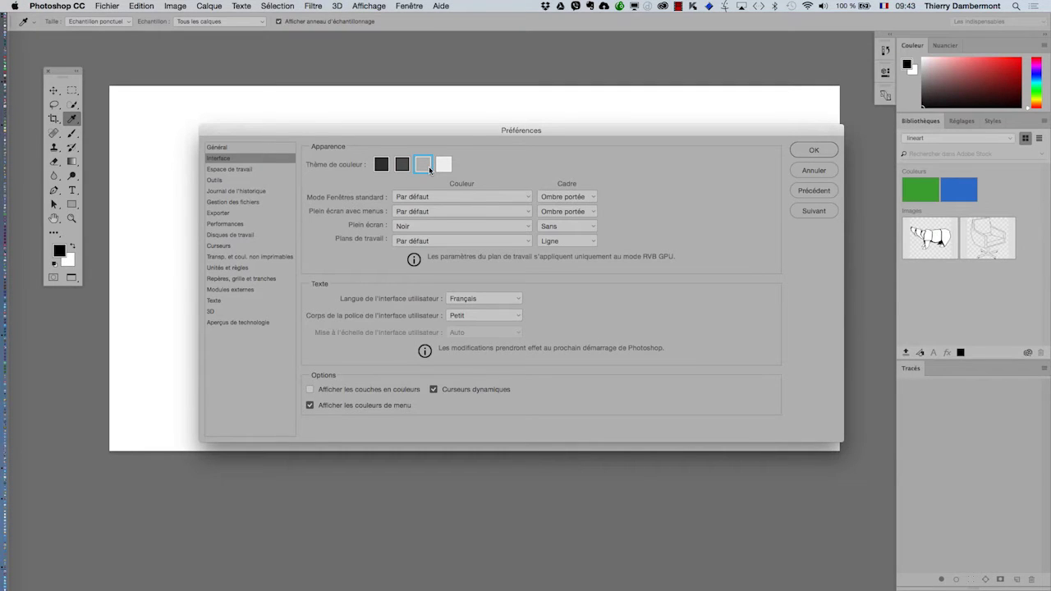
pyautogui.click(810, 152)
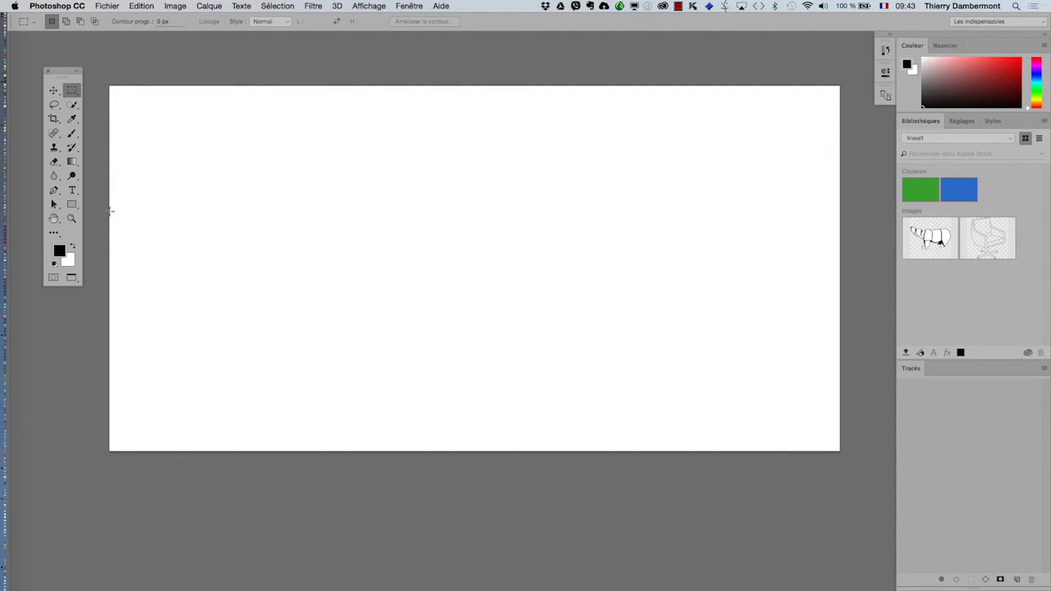
# Add the point text "AcraPhoto" in 12 pt Myriad Pro Regular on the canvas's left part, and show the Layers panel
pyautogui.click(71, 189)
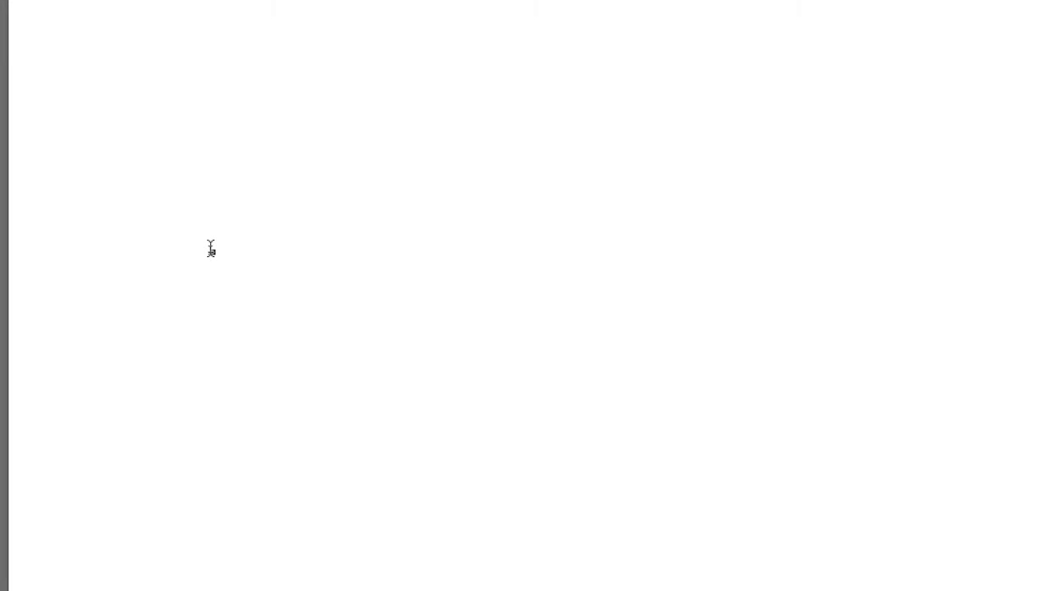
pyautogui.press('Escape')
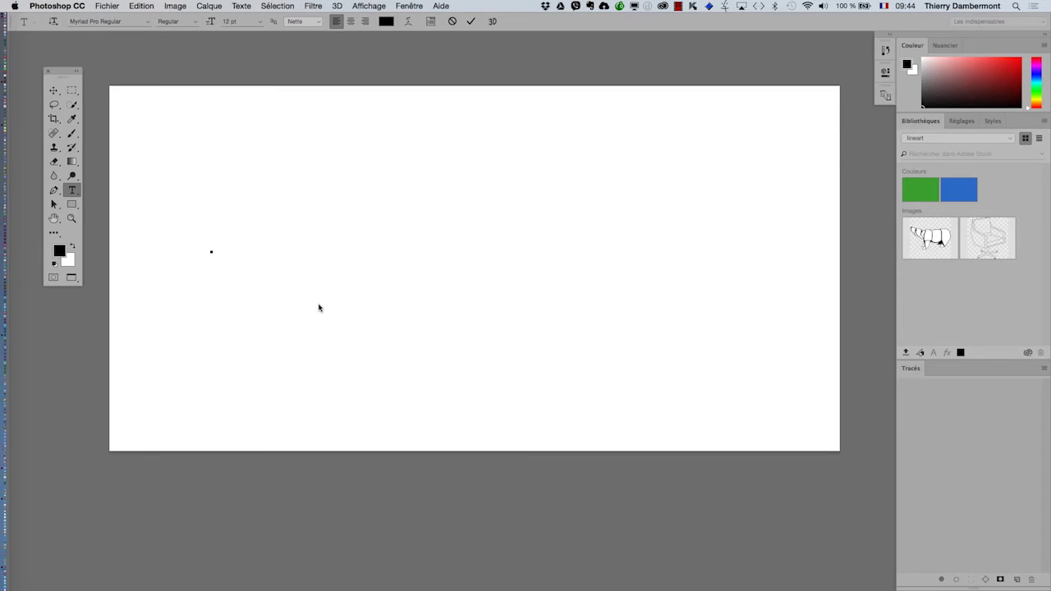
pyautogui.write('AcraPhoto')
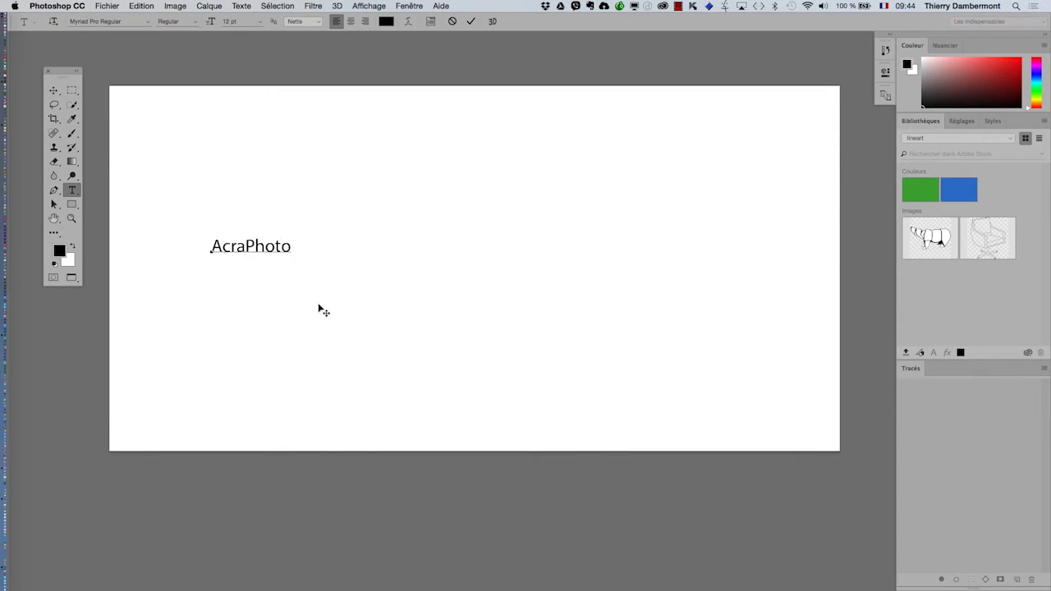
pyautogui.press('super+Return')
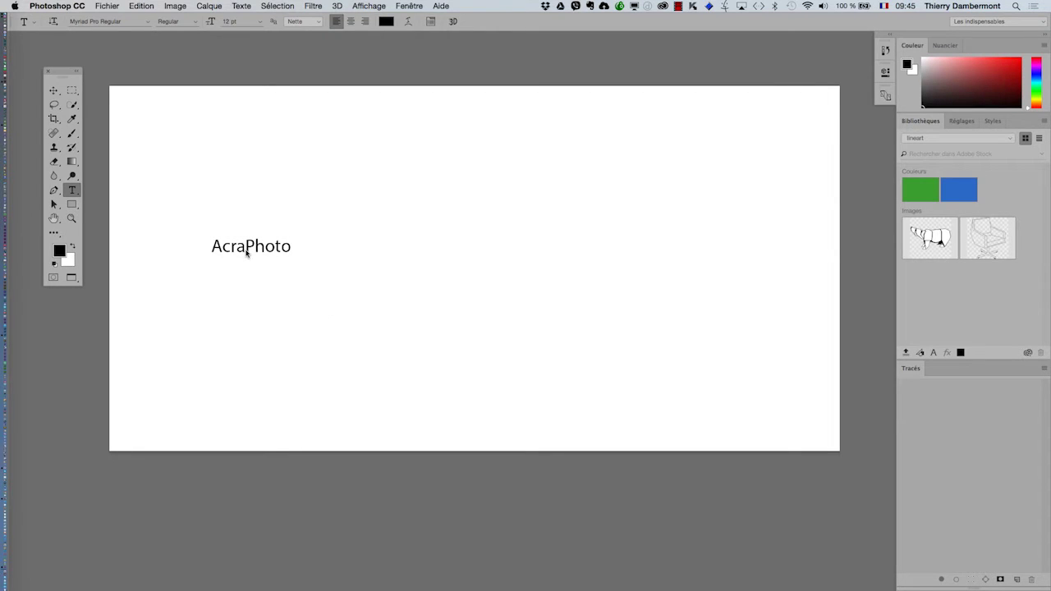
pyautogui.click(403, 6)
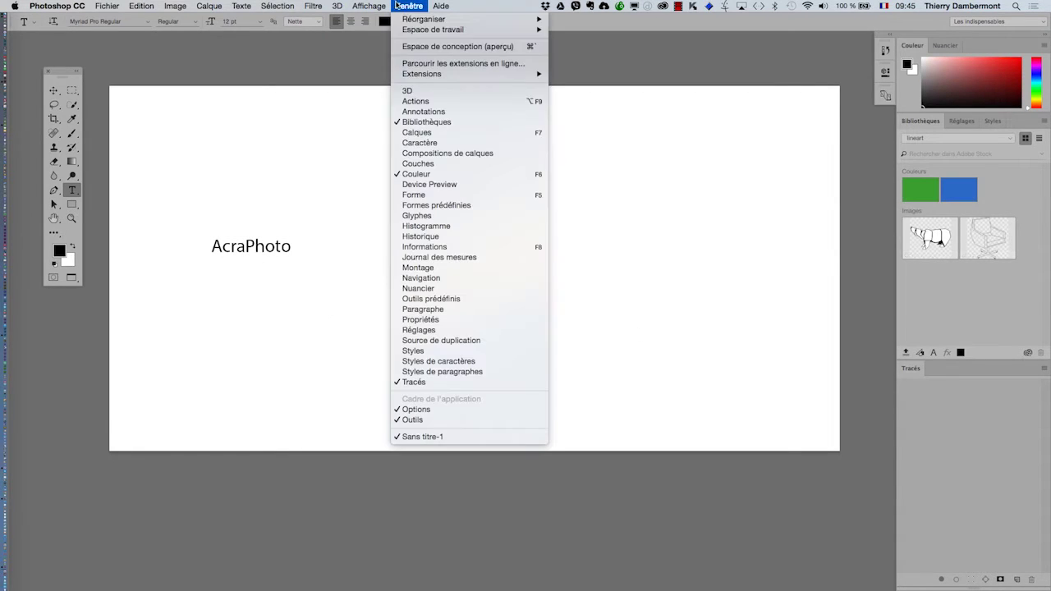
pyautogui.click(448, 134)
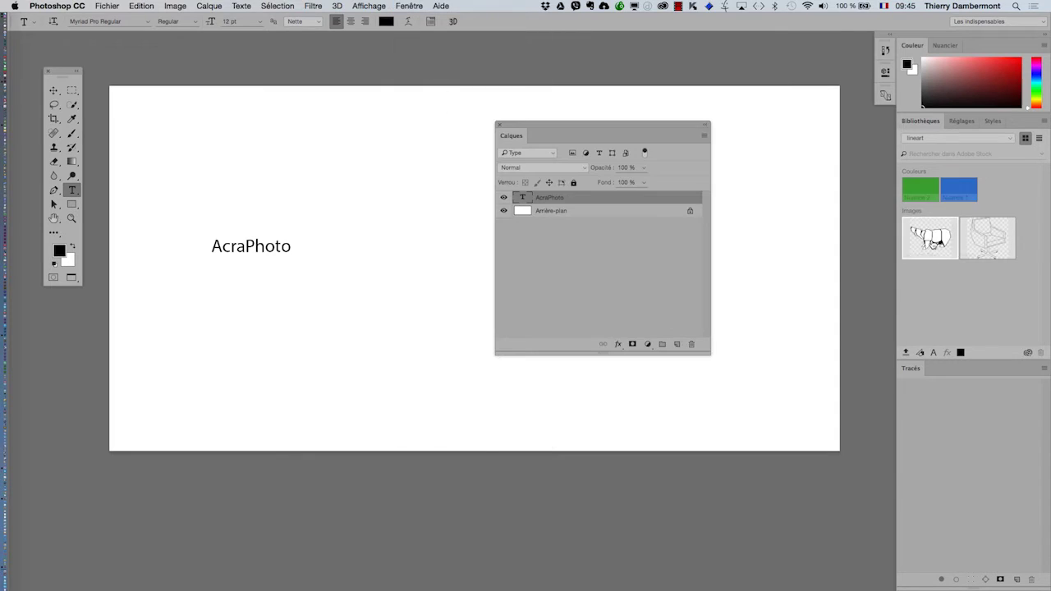
# Set the Layers panel thumbnails to the largest size, and narrow and reposition the panel away from the text
pyautogui.moveTo(615, 123); pyautogui.dragTo(694, 55)
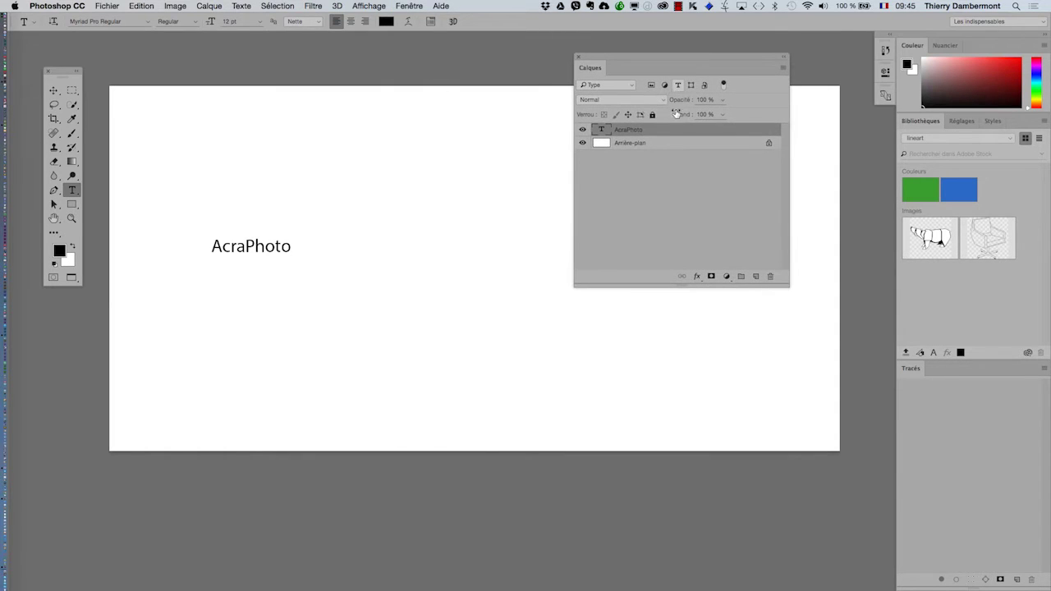
pyautogui.click(783, 67)
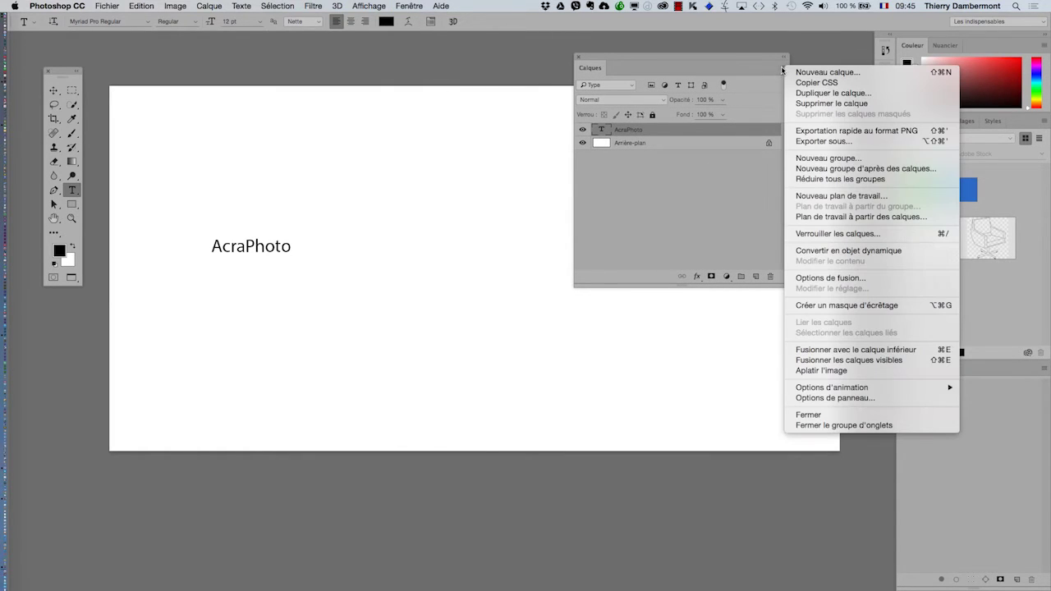
pyautogui.click(883, 397)
pyautogui.click(443, 282)
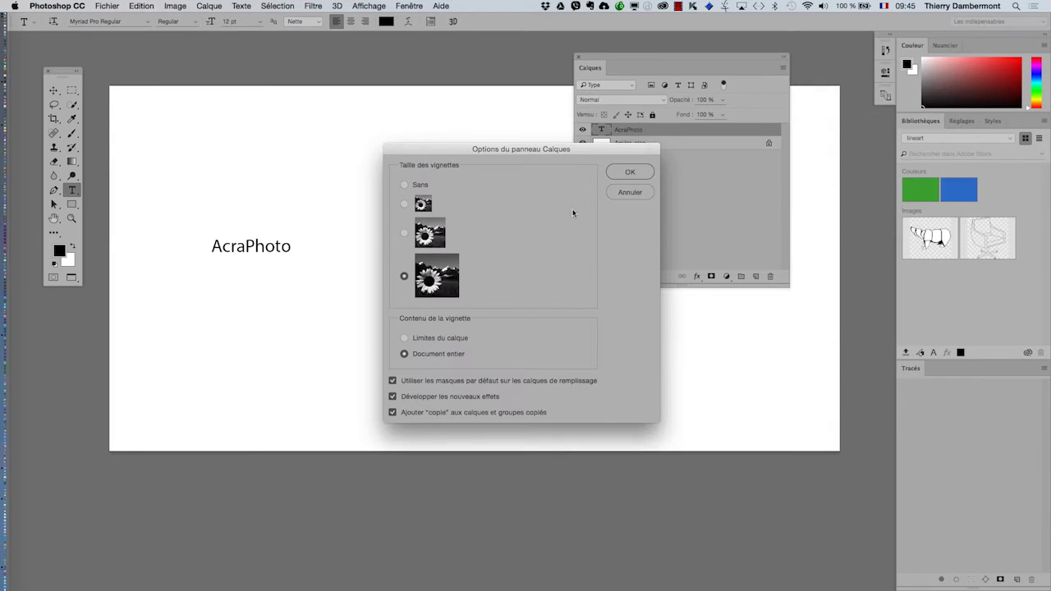
pyautogui.click(628, 173)
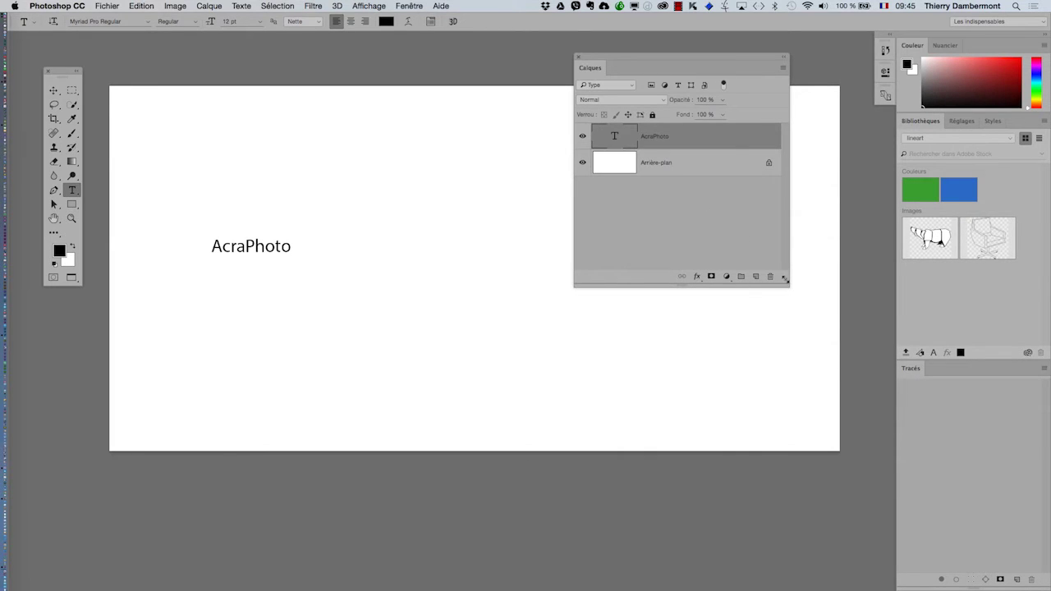
pyautogui.moveTo(788, 286); pyautogui.dragTo(761, 288)
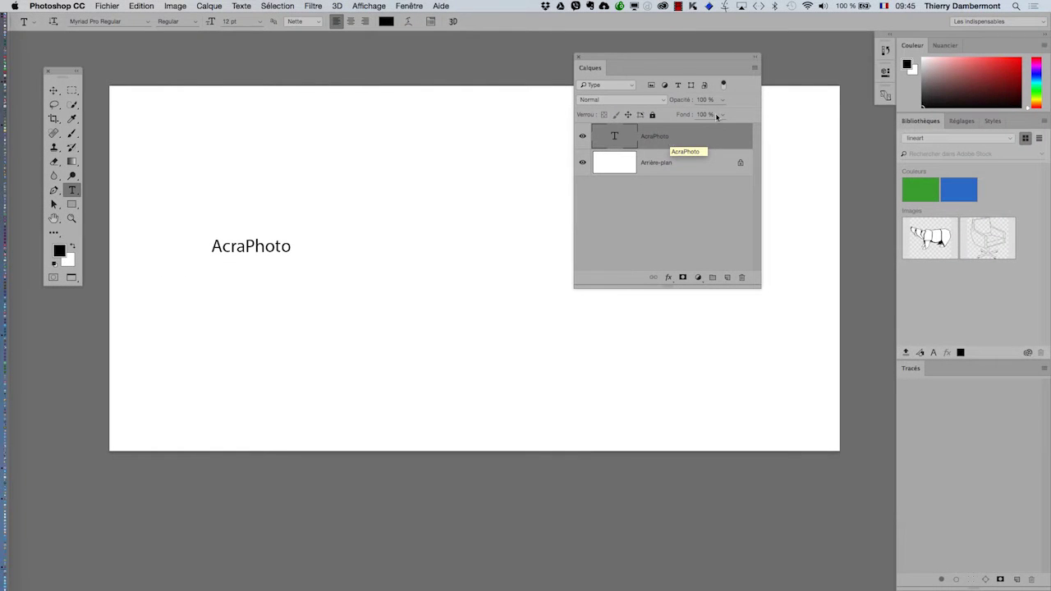
pyautogui.moveTo(608, 60); pyautogui.dragTo(704, 269)
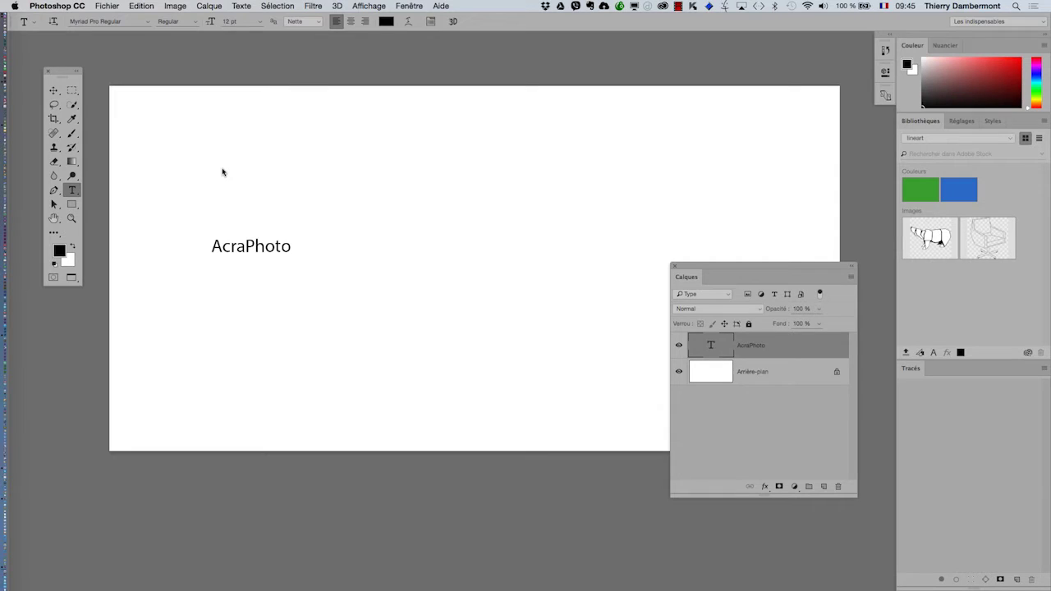
pyautogui.press('super+t')
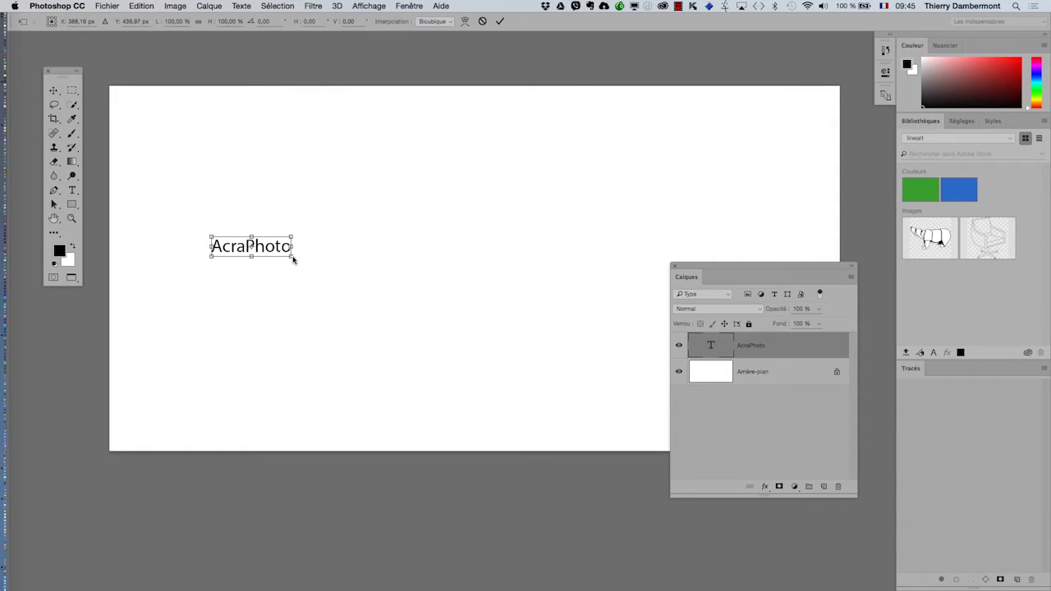
pyautogui.moveTo(698, 266); pyautogui.dragTo(777, 264)
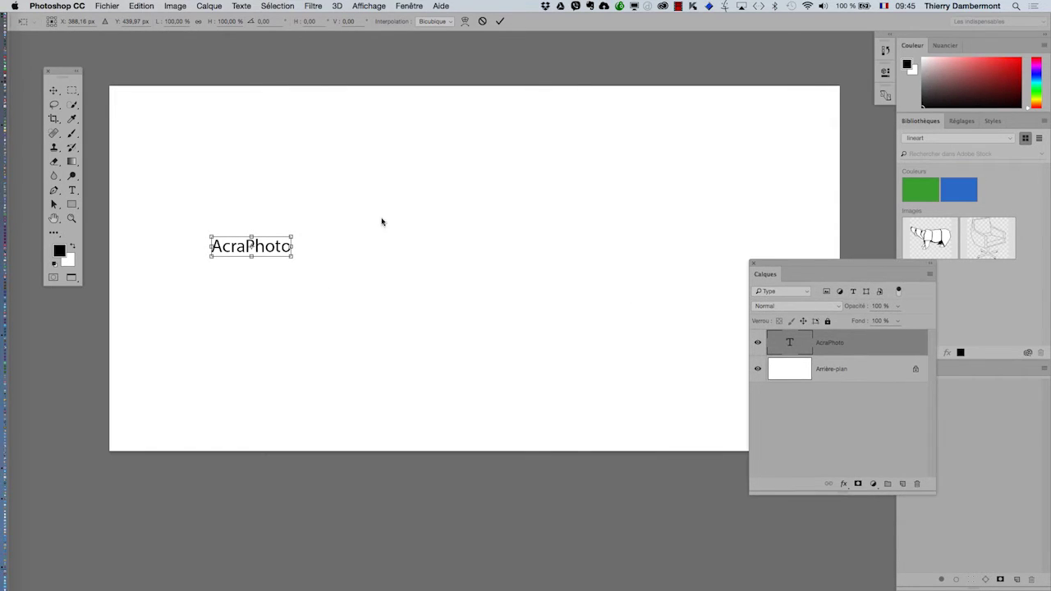
pyautogui.click(59, 93)
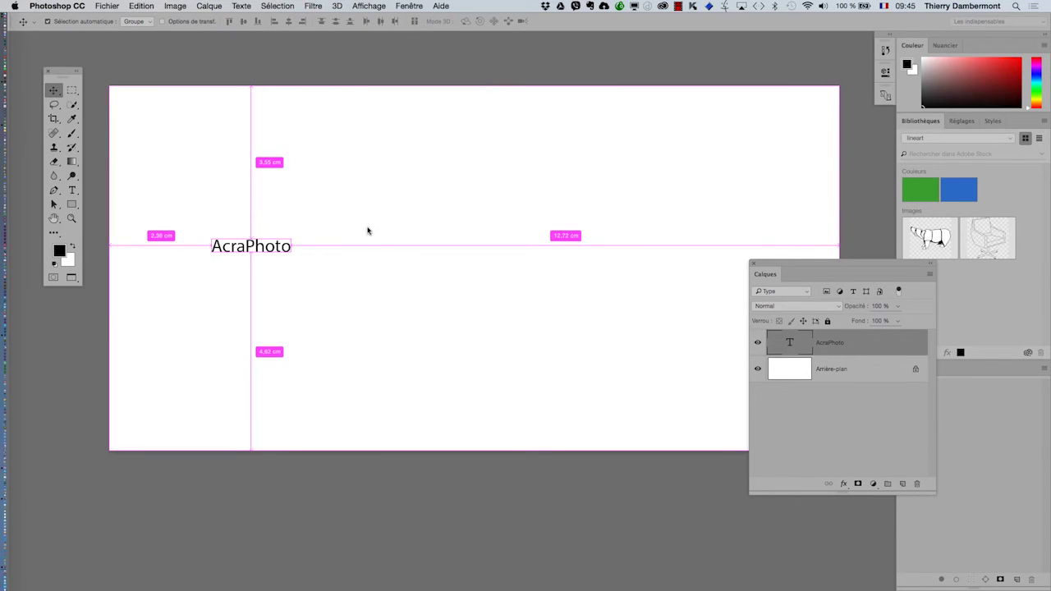
pyautogui.press('super+t')
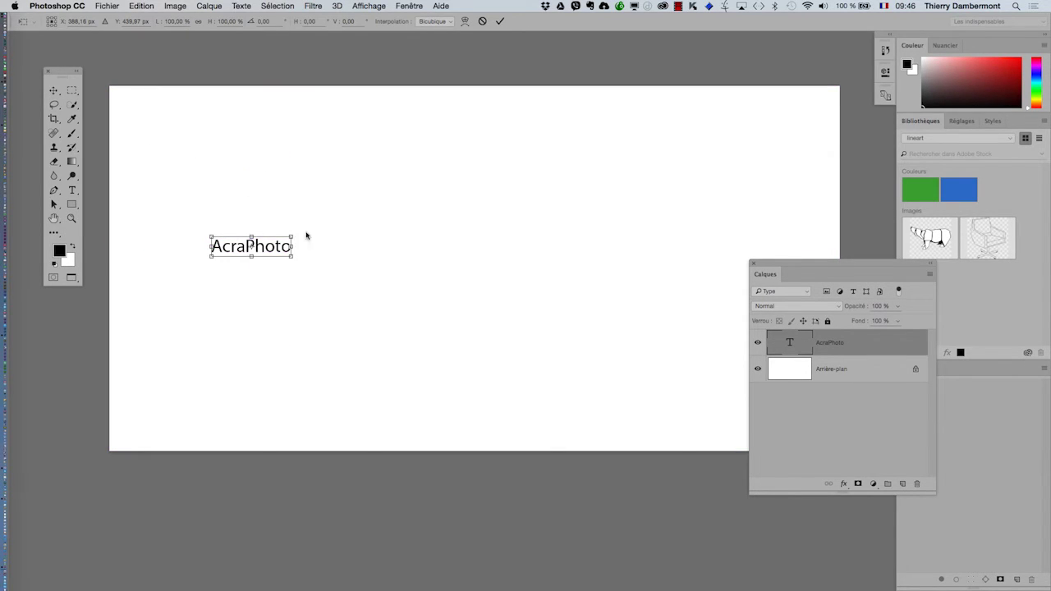
pyautogui.press('Return')
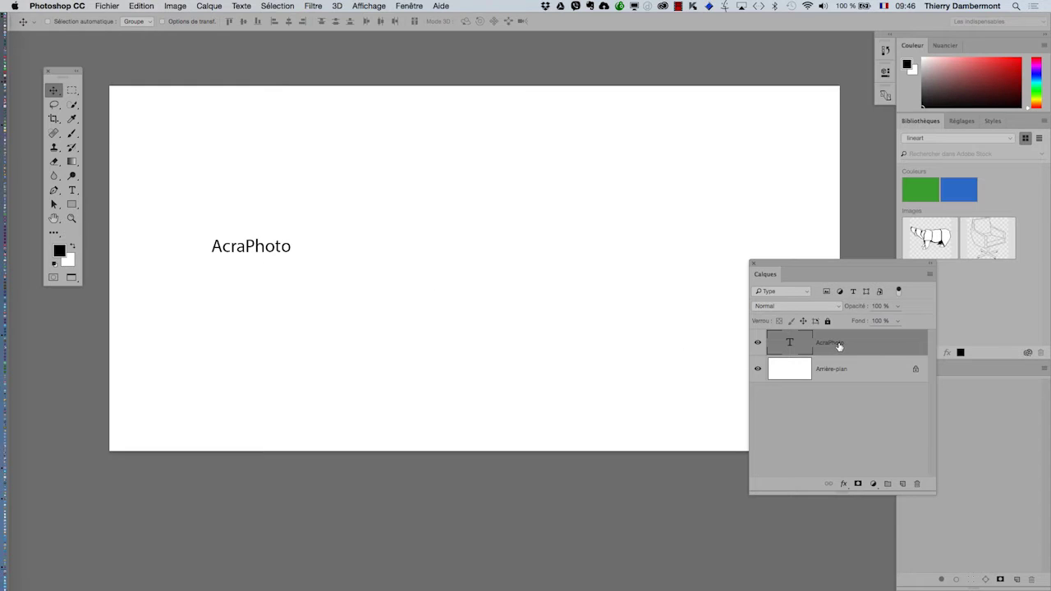
# Scale the AcraPhoto text layer proportionally to about 803% so it spans most of the canvas width, keeping the Layers panel clear of it
pyautogui.click(866, 378)
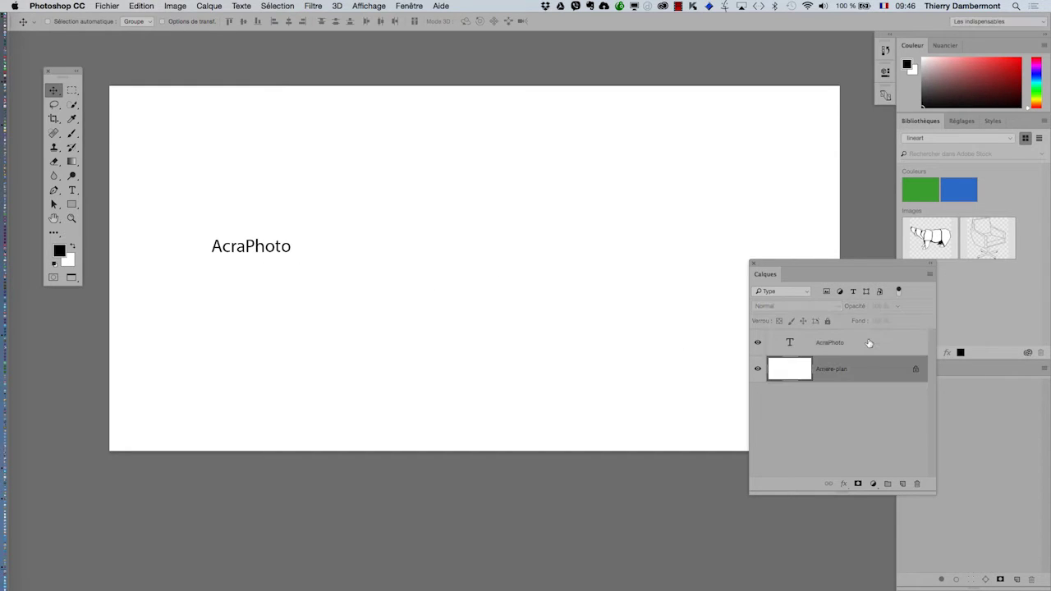
pyautogui.click(870, 343)
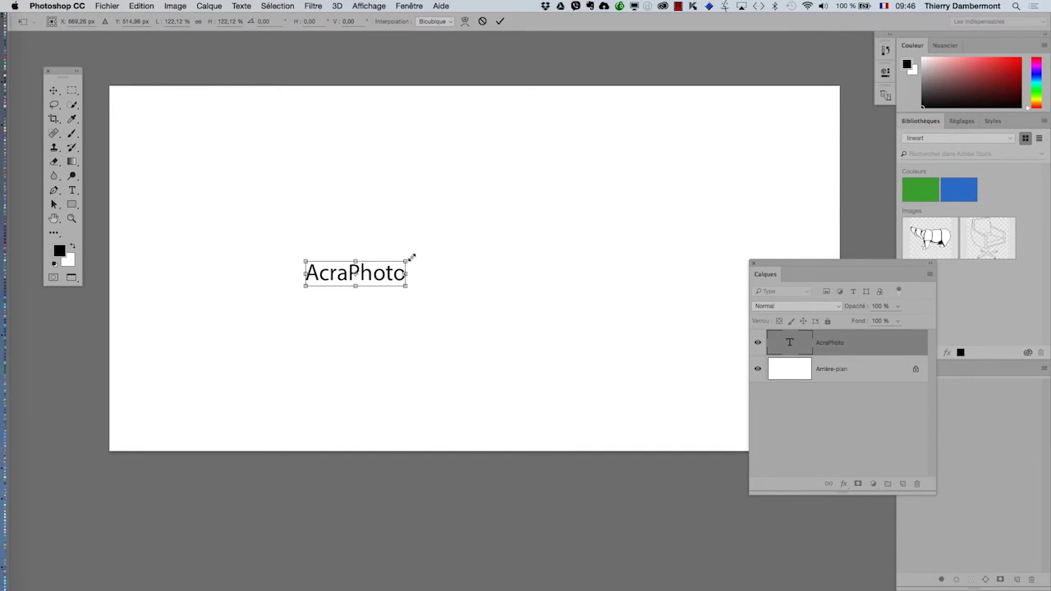
pyautogui.moveTo(411, 258); pyautogui.dragTo(637, 148)
pyautogui.moveTo(305, 286); pyautogui.dragTo(169, 346)
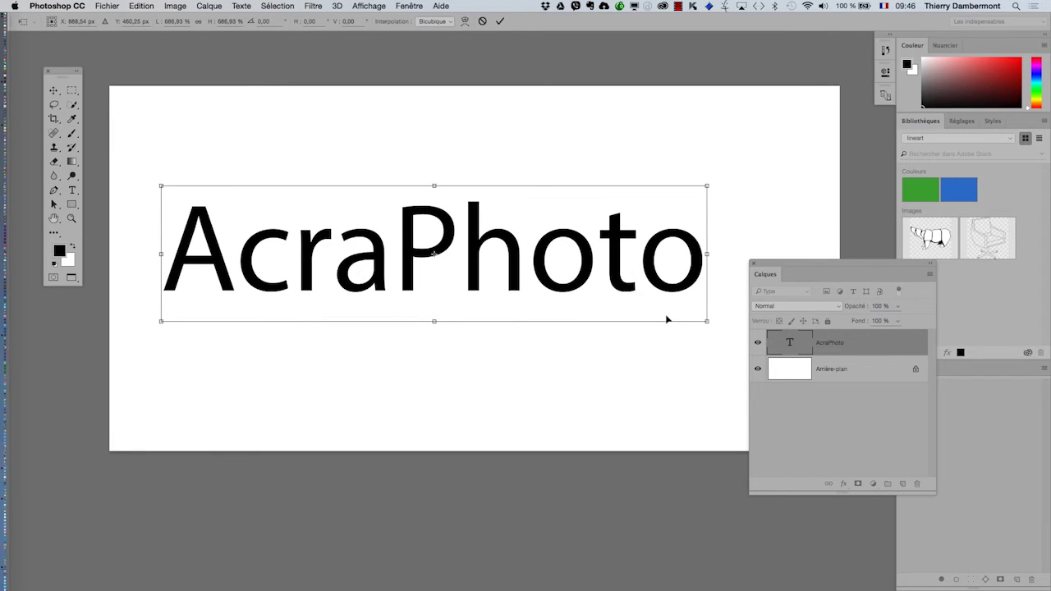
pyautogui.moveTo(768, 263); pyautogui.dragTo(843, 358)
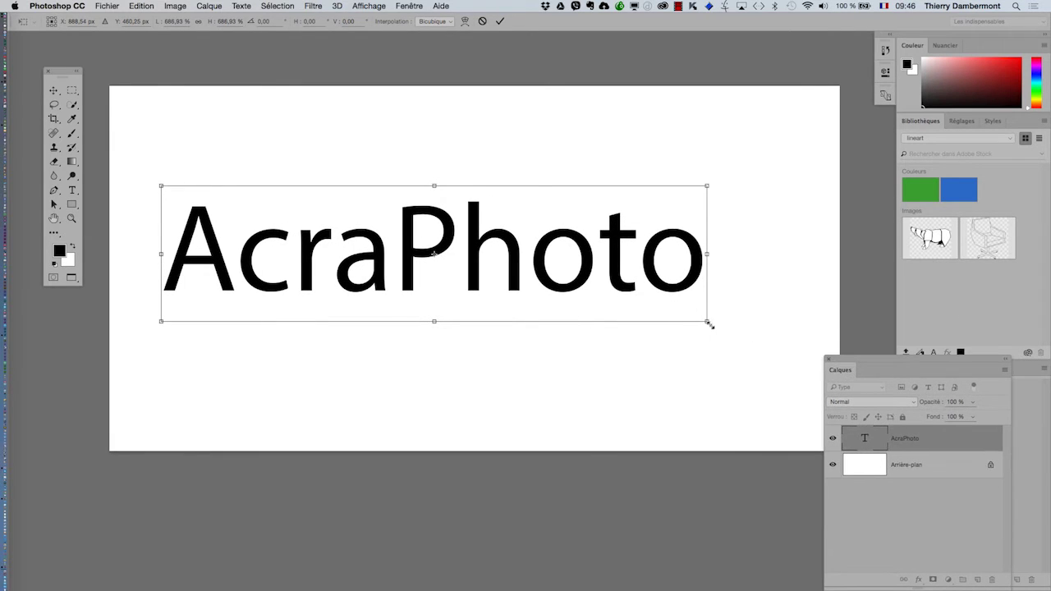
pyautogui.moveTo(707, 321); pyautogui.dragTo(796, 366)
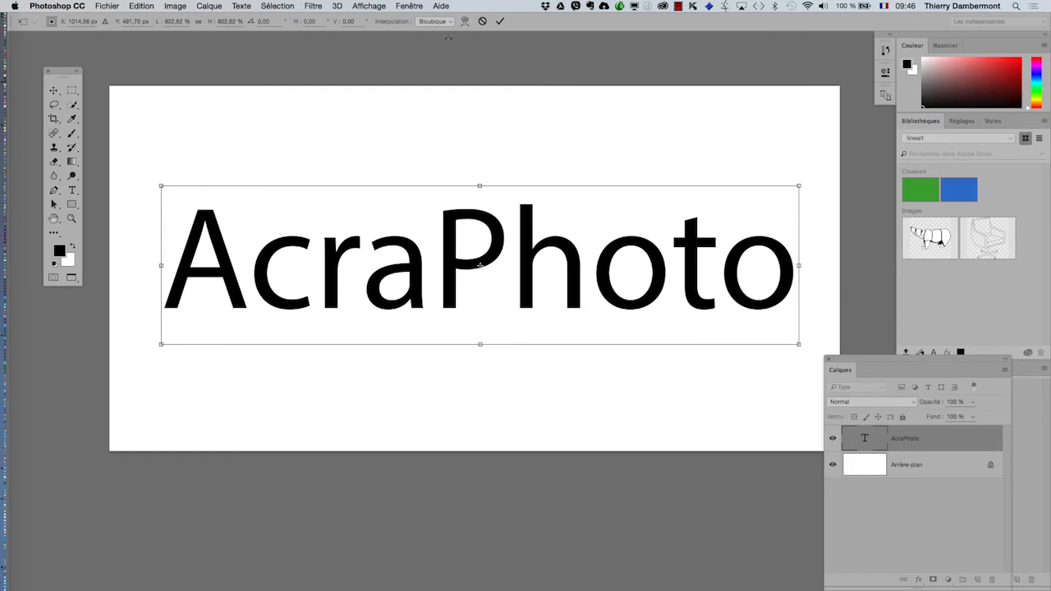
pyautogui.click(499, 20)
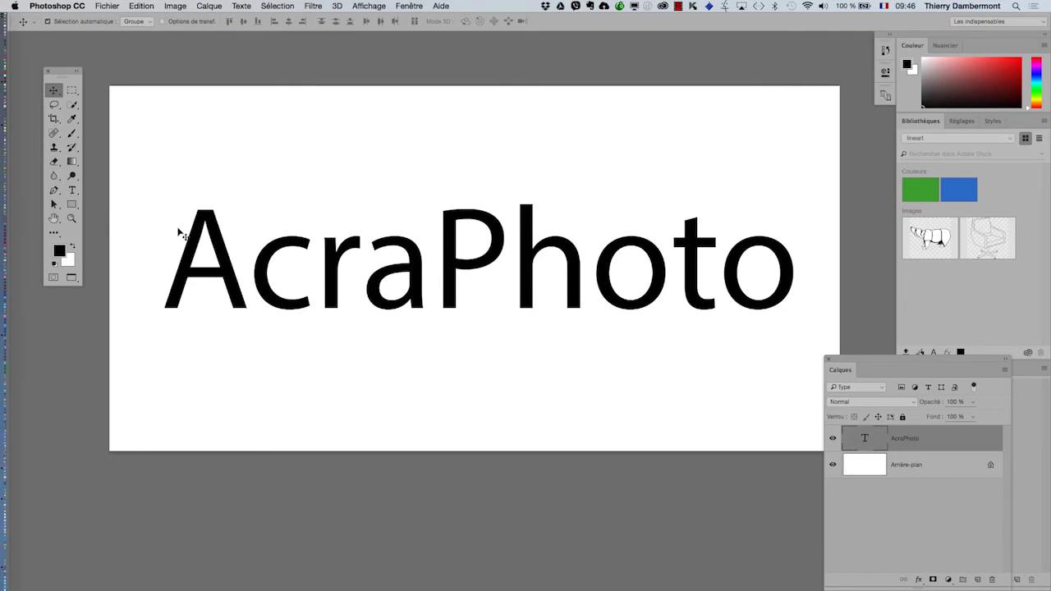
# Color the letters "Acra" bright red in the text, leave "Photo" black, and finish the text edit
pyautogui.click(72, 190)
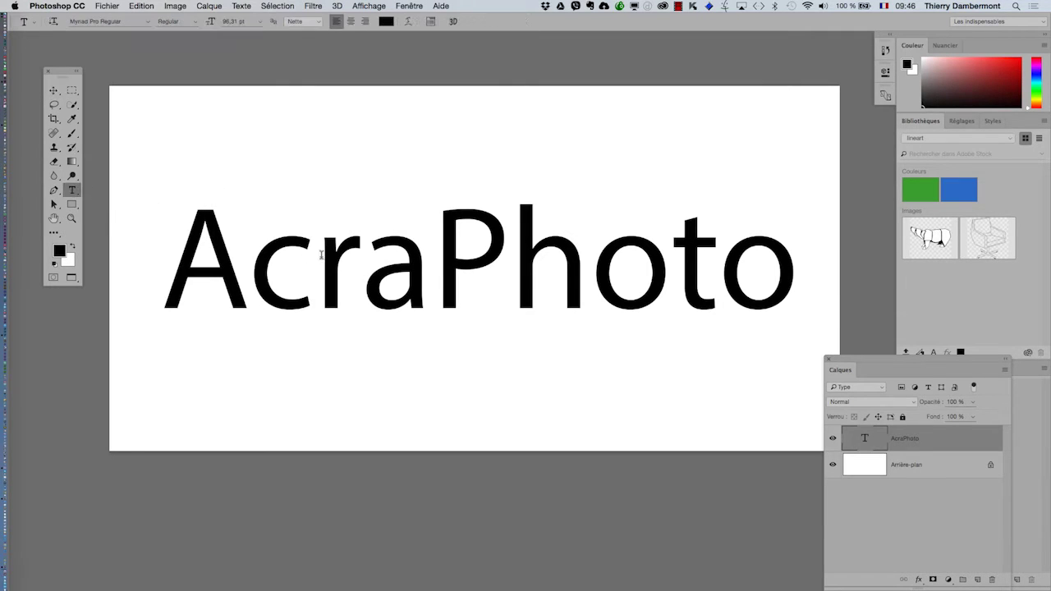
pyautogui.moveTo(184, 251); pyautogui.dragTo(432, 271)
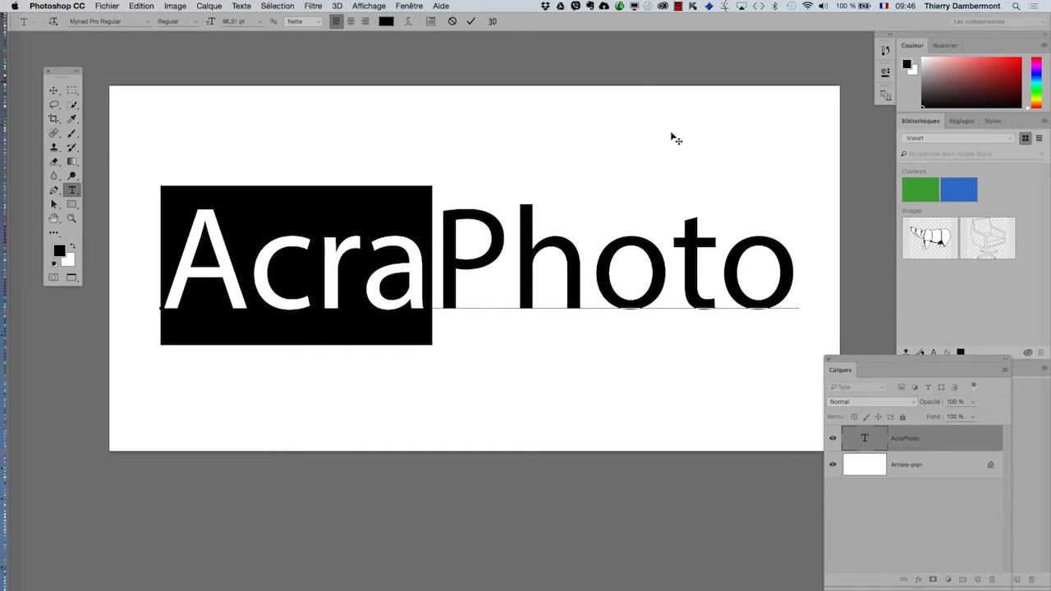
pyautogui.click(387, 22)
pyautogui.click(485, 243)
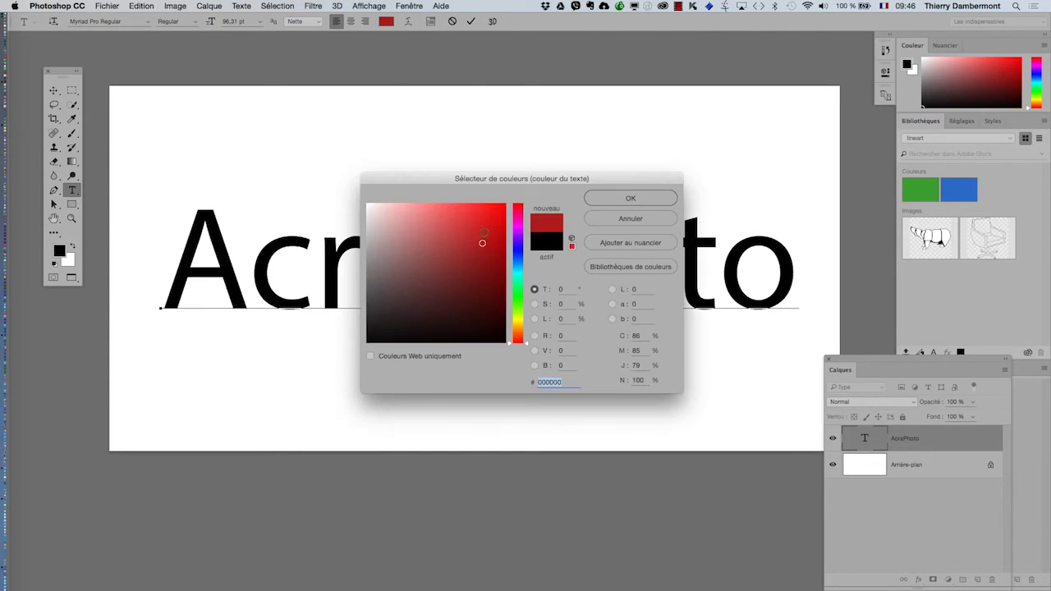
pyautogui.click(485, 227)
pyautogui.click(616, 199)
pyautogui.moveTo(432, 269); pyautogui.dragTo(803, 271)
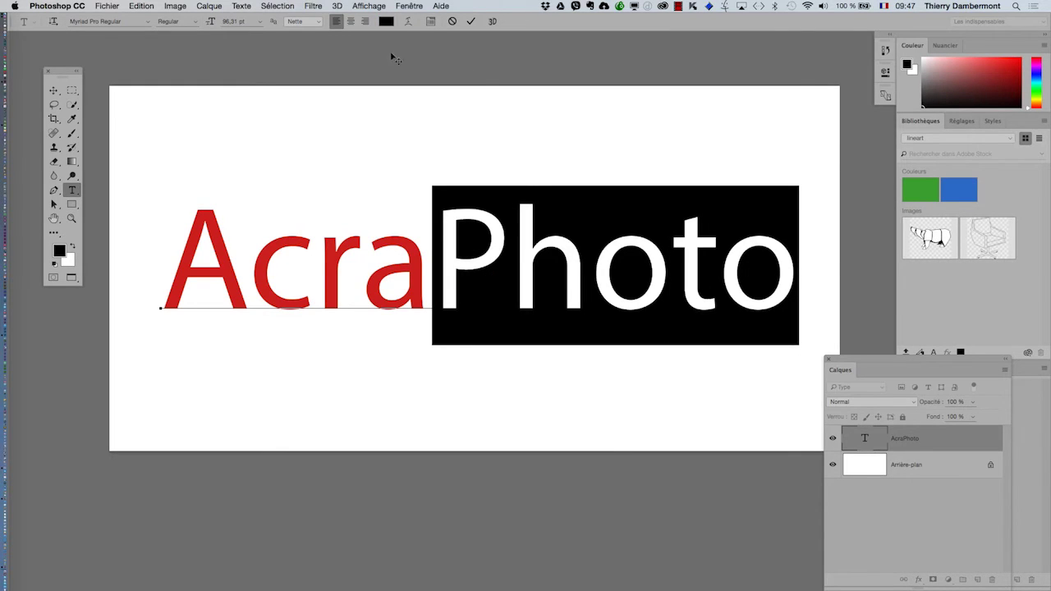
pyautogui.click(234, 239)
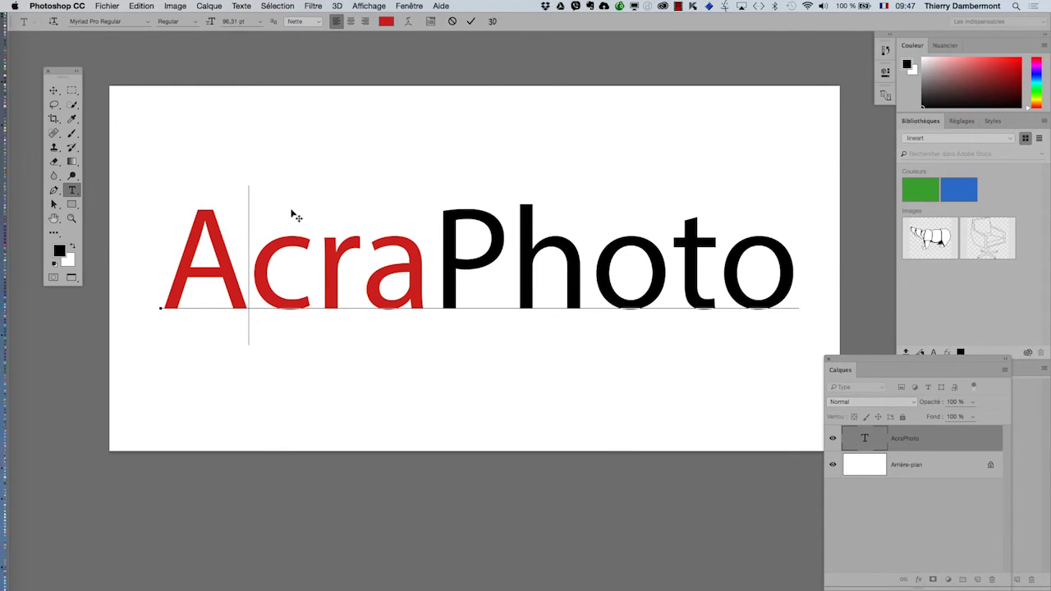
pyautogui.click(52, 92)
# Move the Layers panel completely clear of the canvas
pyautogui.click(113, 6)
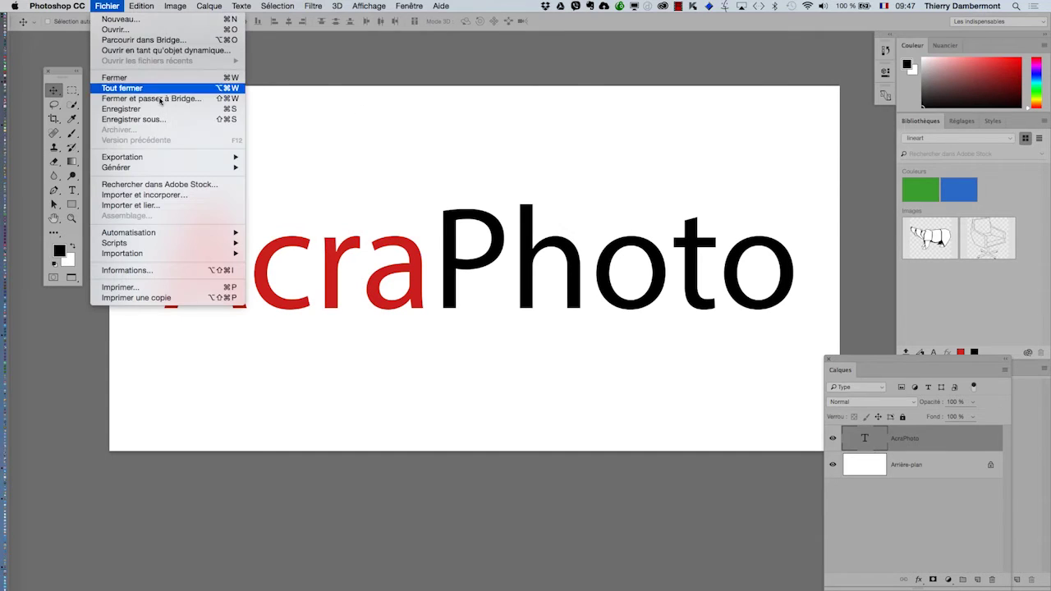
pyautogui.click(289, 76)
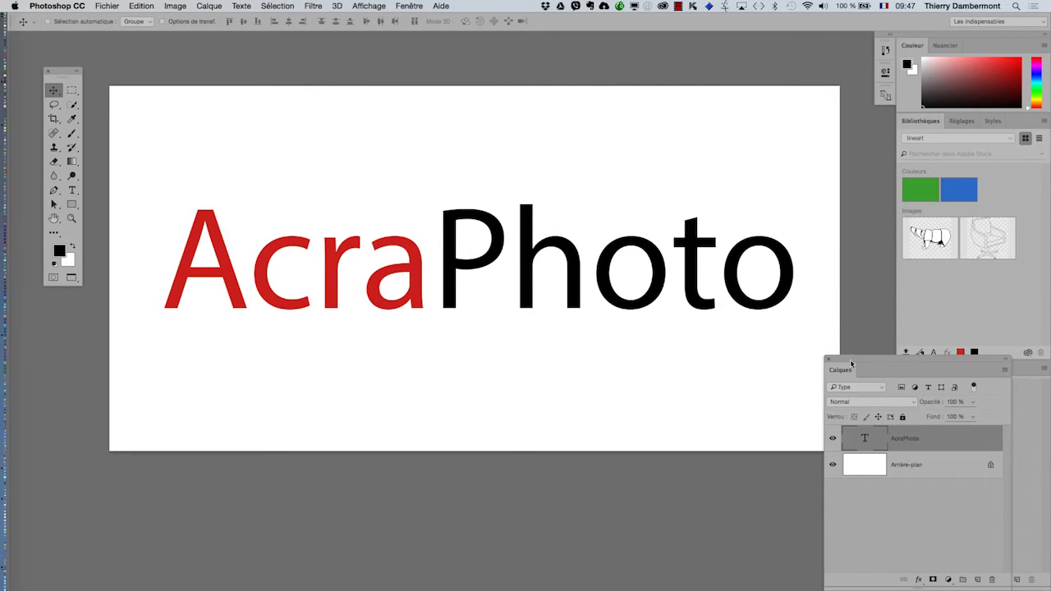
pyautogui.moveTo(852, 362); pyautogui.dragTo(920, 354)
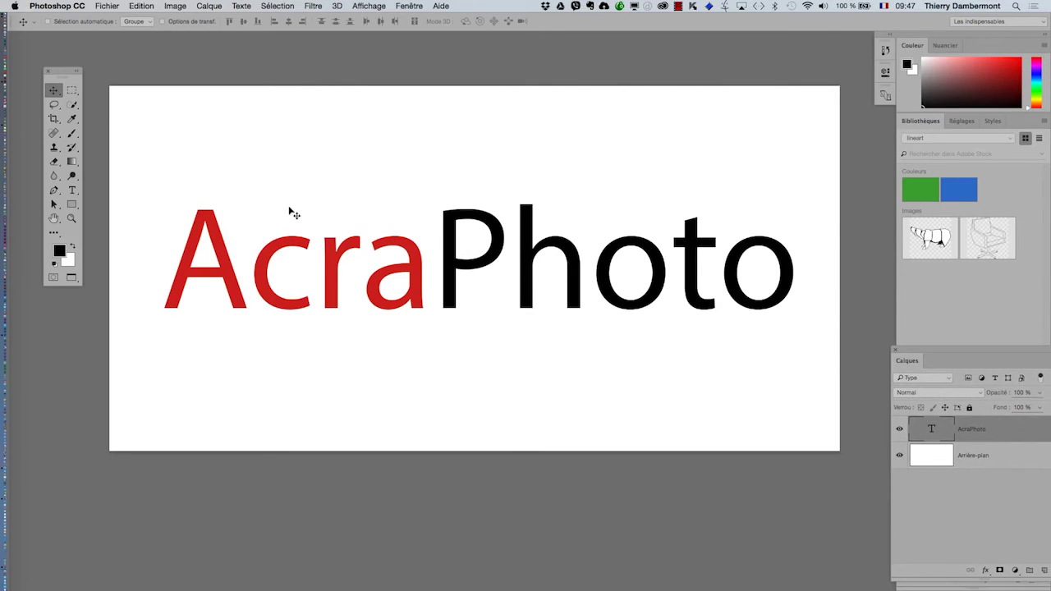
# Crop the canvas tightly around the AcraPhoto text, leaving a narrow white margin on all sides
pyautogui.click(55, 120)
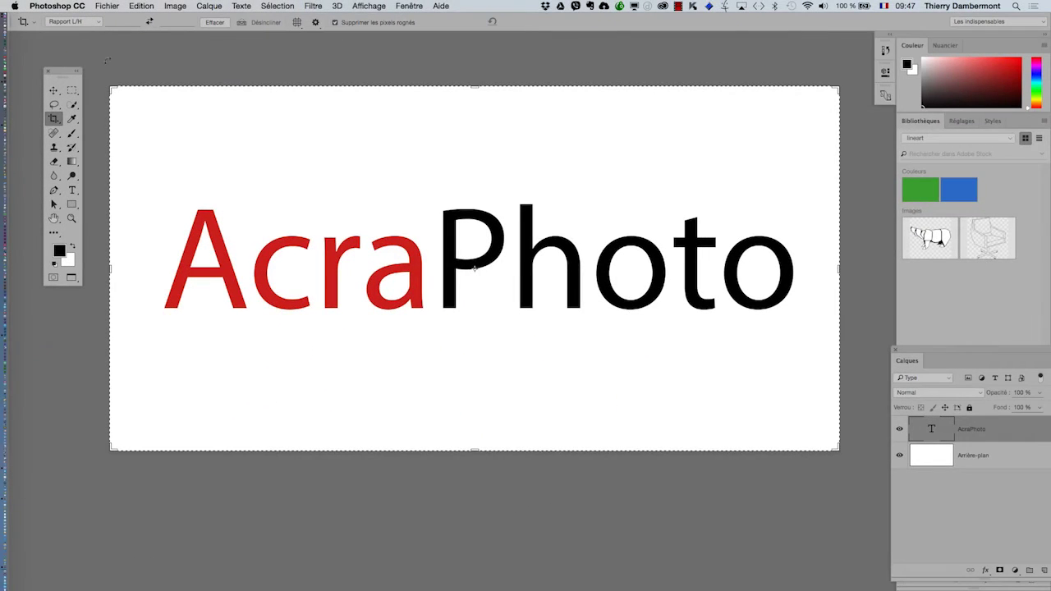
pyautogui.moveTo(108, 89); pyautogui.dragTo(128, 137)
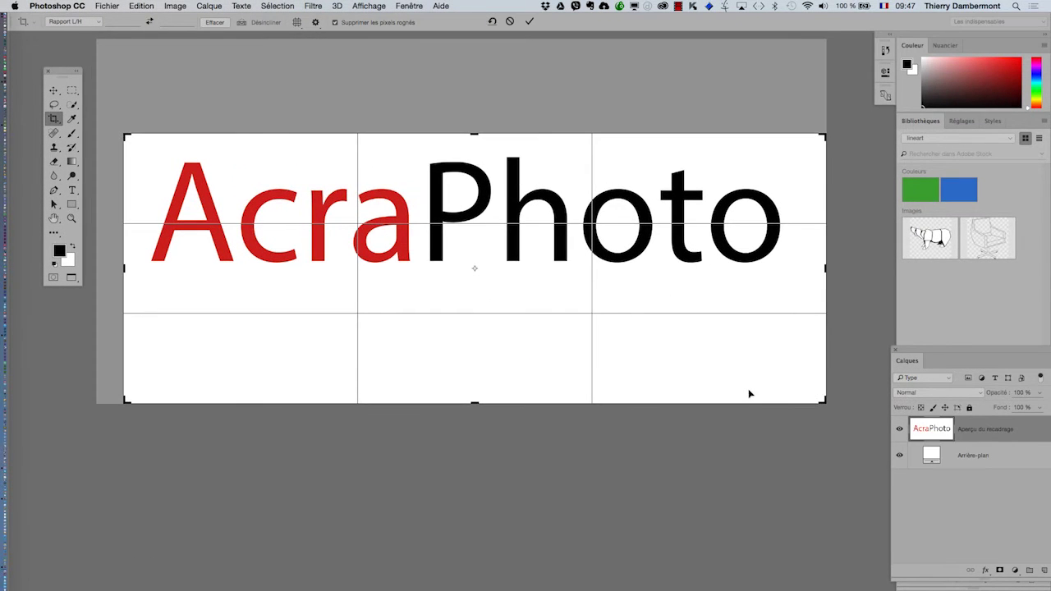
pyautogui.moveTo(824, 401); pyautogui.dragTo(812, 345)
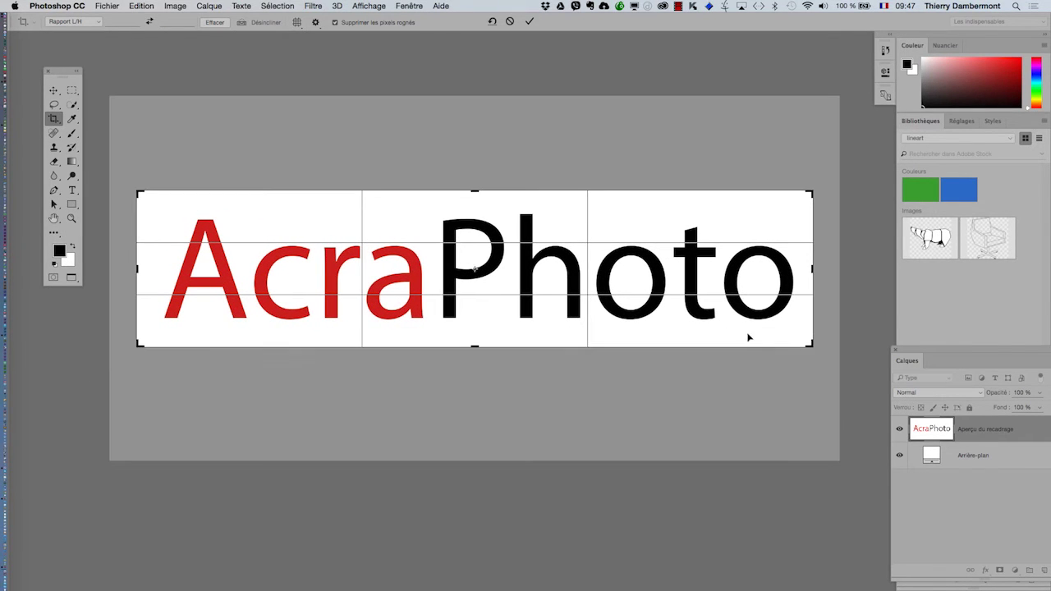
pyautogui.moveTo(810, 270); pyautogui.dragTo(813, 272)
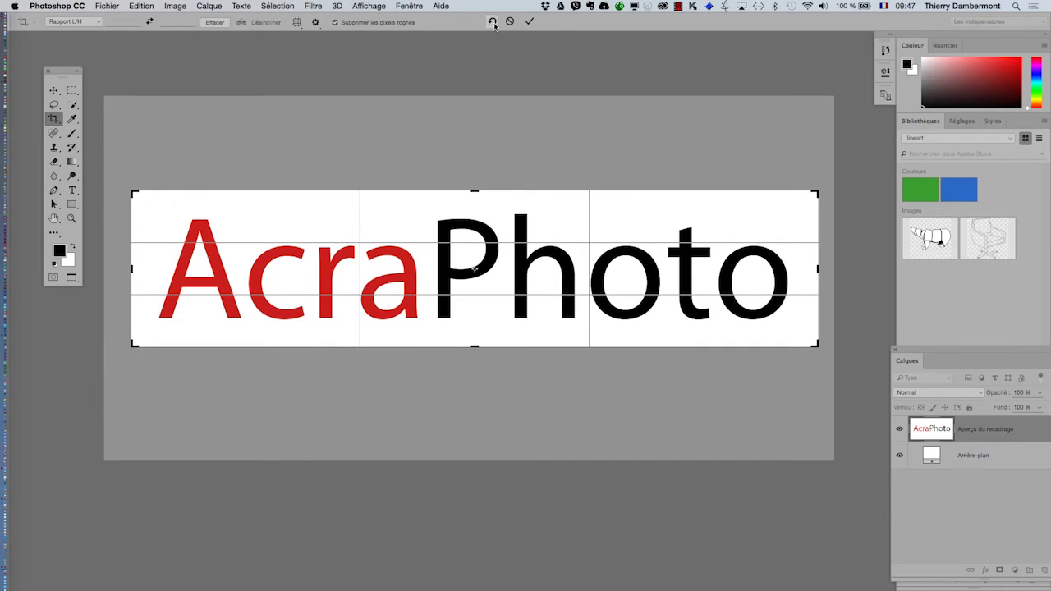
pyautogui.click(530, 21)
pyautogui.click(107, 5)
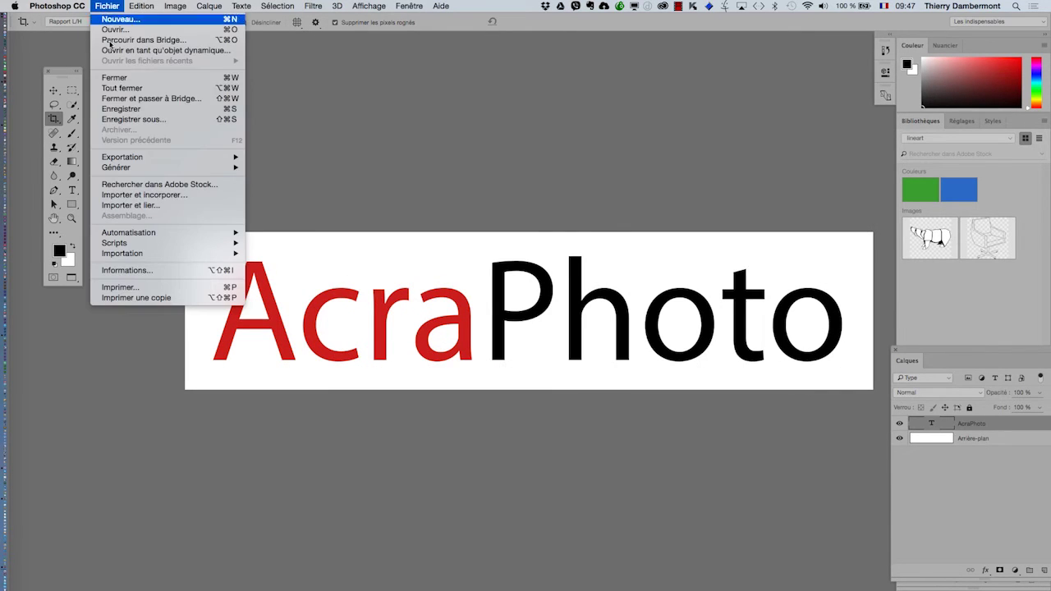
pyautogui.click(339, 162)
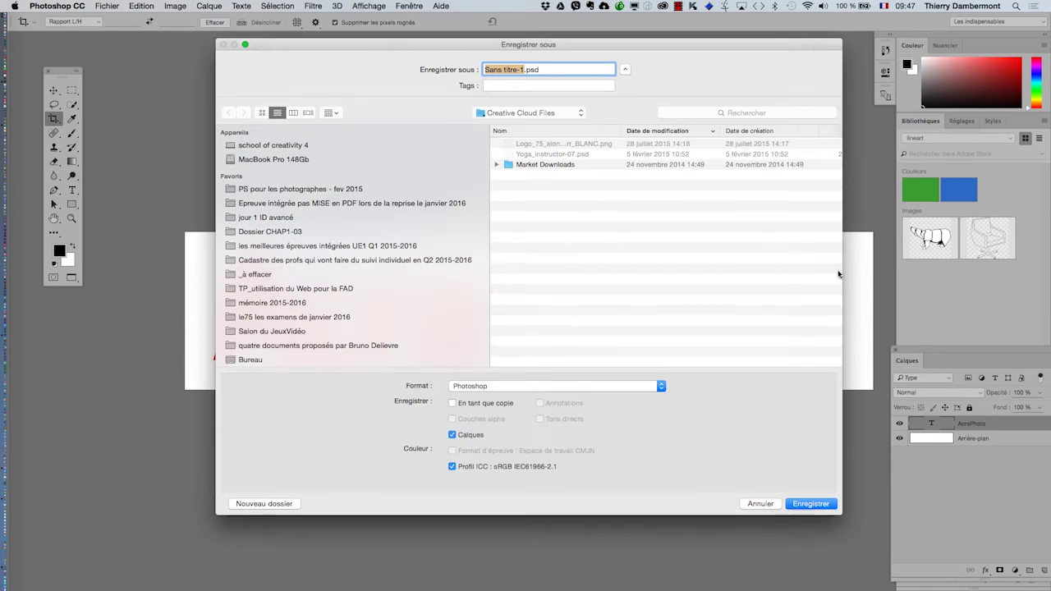
pyautogui.click(760, 504)
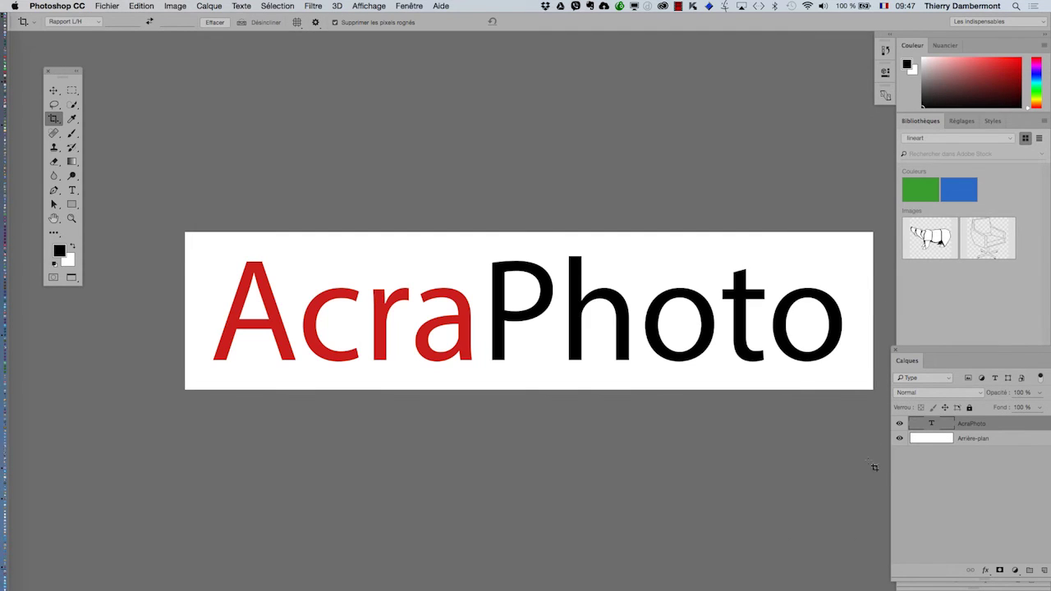
# Reposition the cropped canvas in the upper part of the workspace with the Hand tool
pyautogui.click(53, 217)
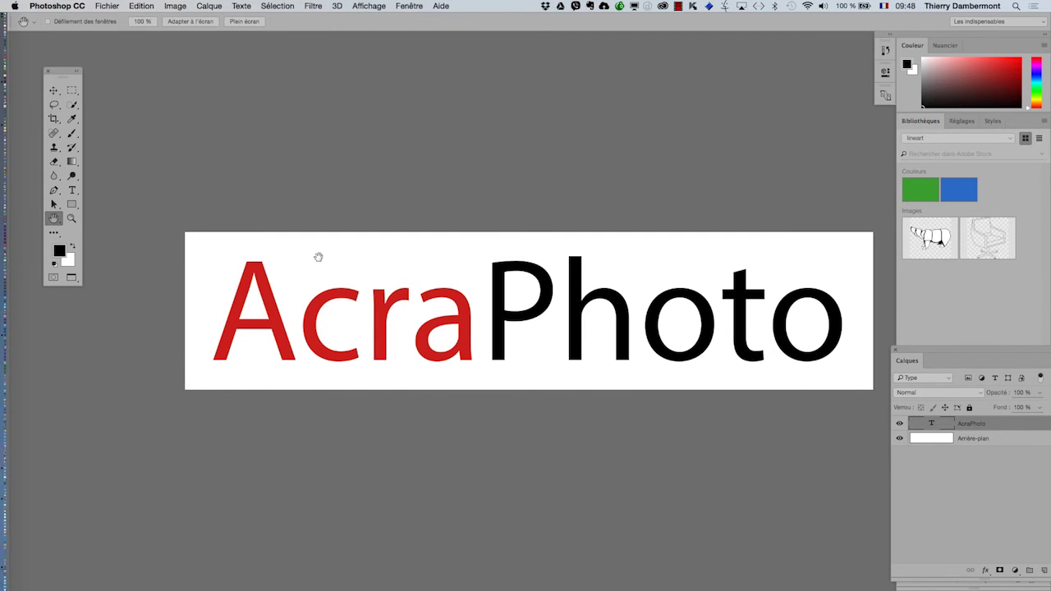
pyautogui.moveTo(317, 254); pyautogui.dragTo(258, 179)
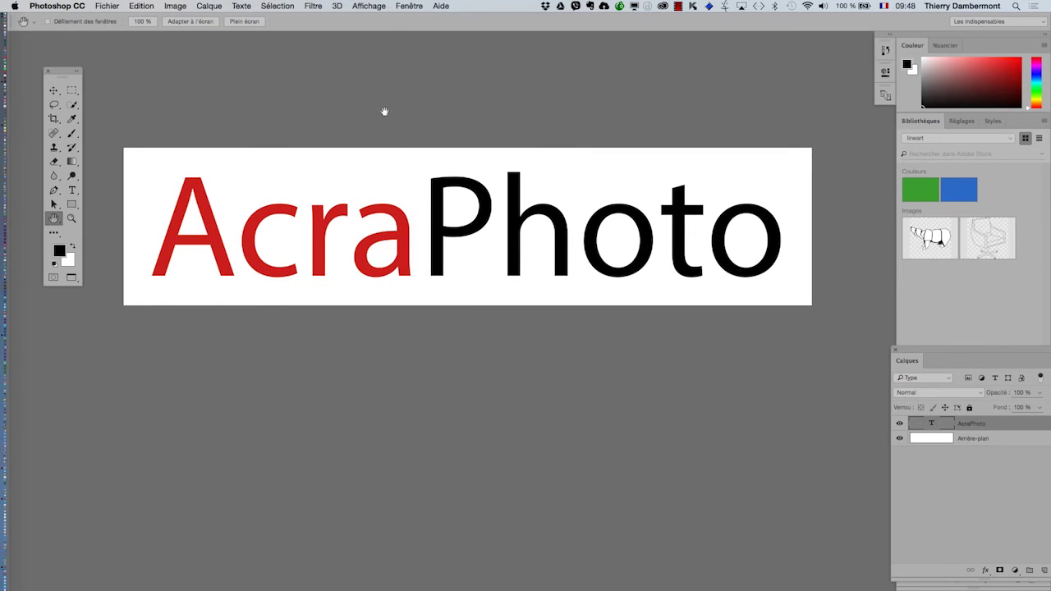
pyautogui.moveTo(359, 181); pyautogui.dragTo(356, 129)
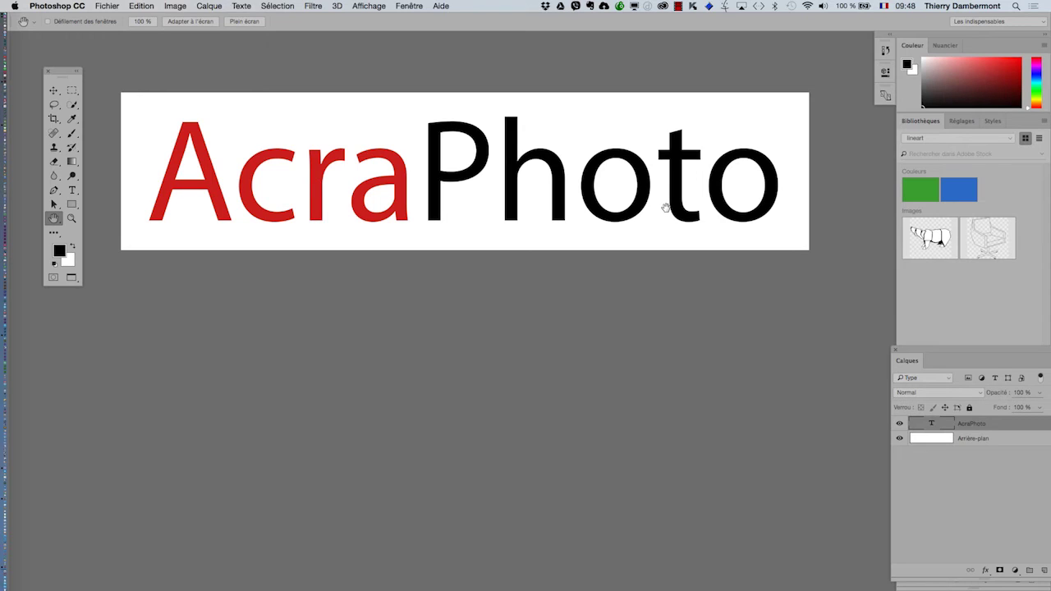
pyautogui.click(406, 6)
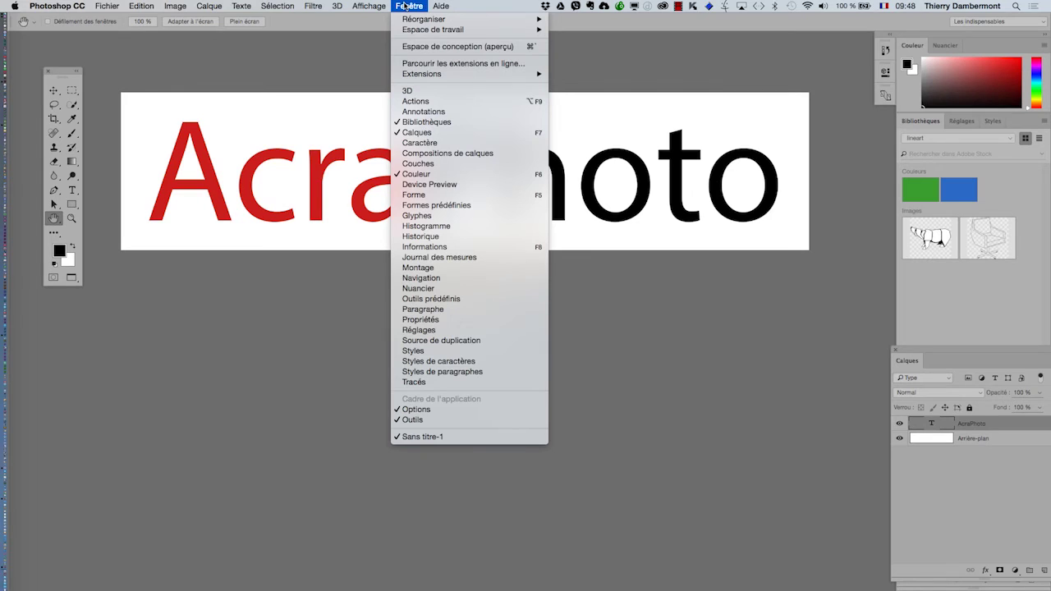
pyautogui.click(407, 5)
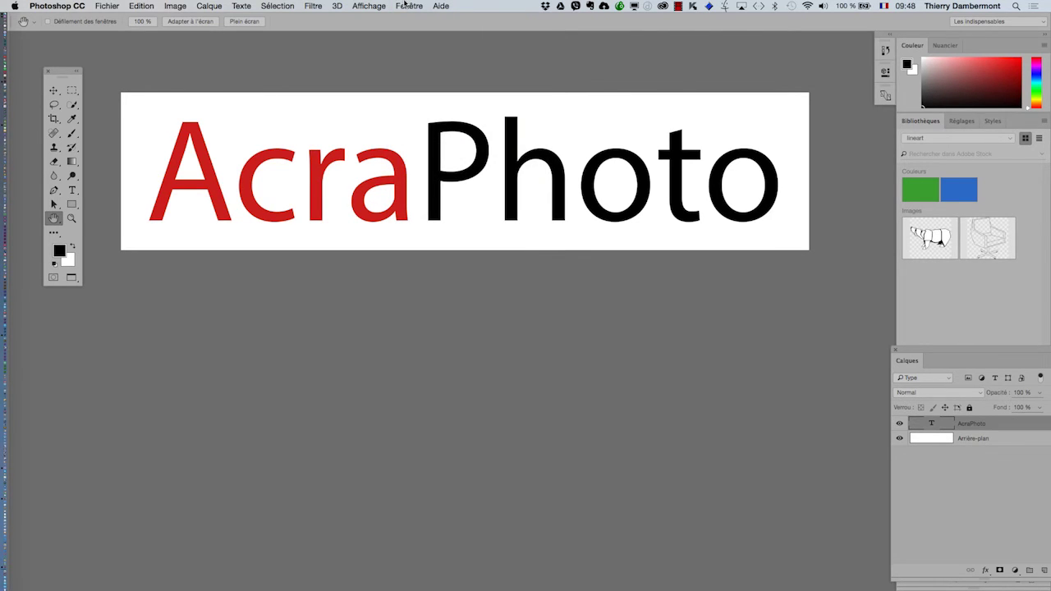
pyautogui.click(404, 5)
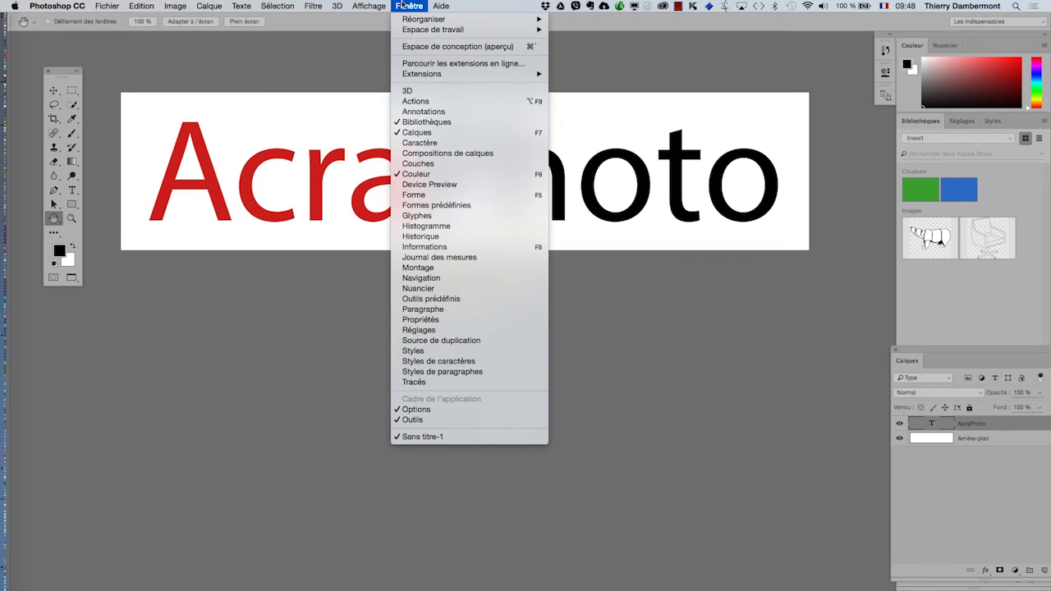
pyautogui.moveTo(252, 3)
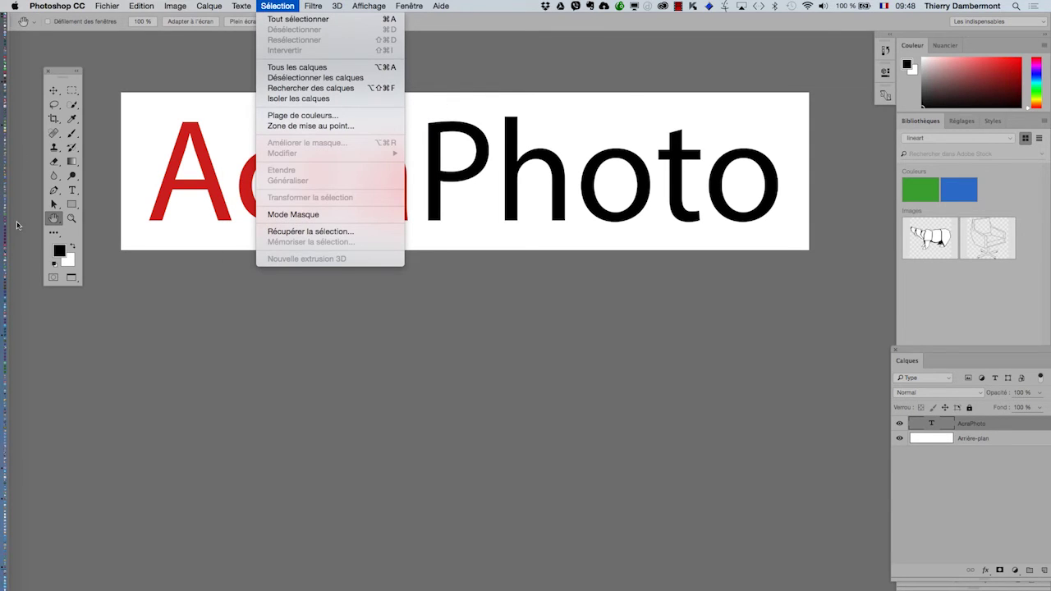
# Activate the Type tool, show the Character panel and detach it as a floating panel below the canvas
pyautogui.click(73, 191)
pyautogui.click(72, 191)
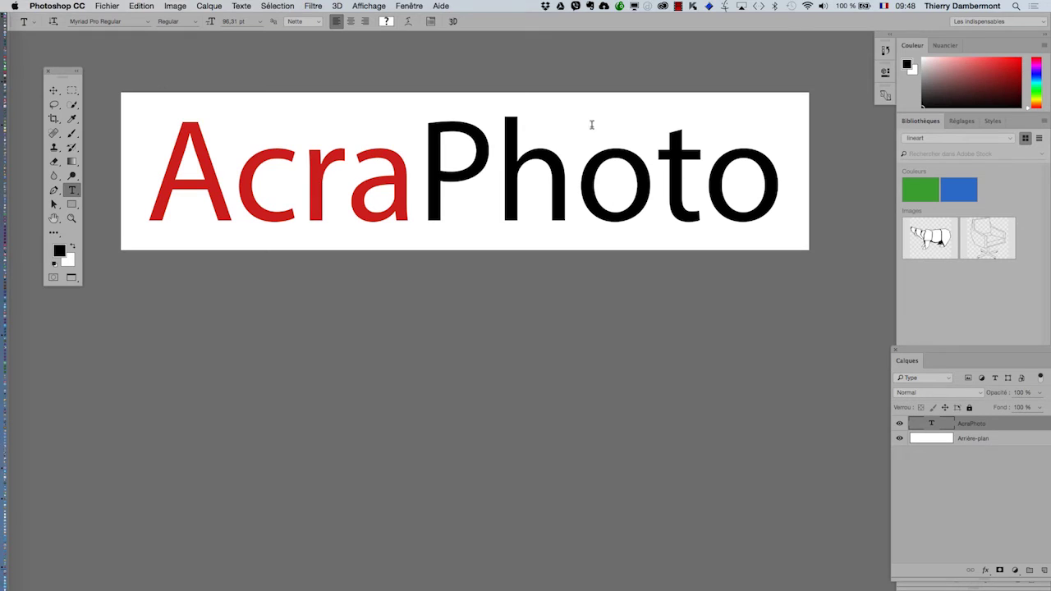
pyautogui.click(408, 6)
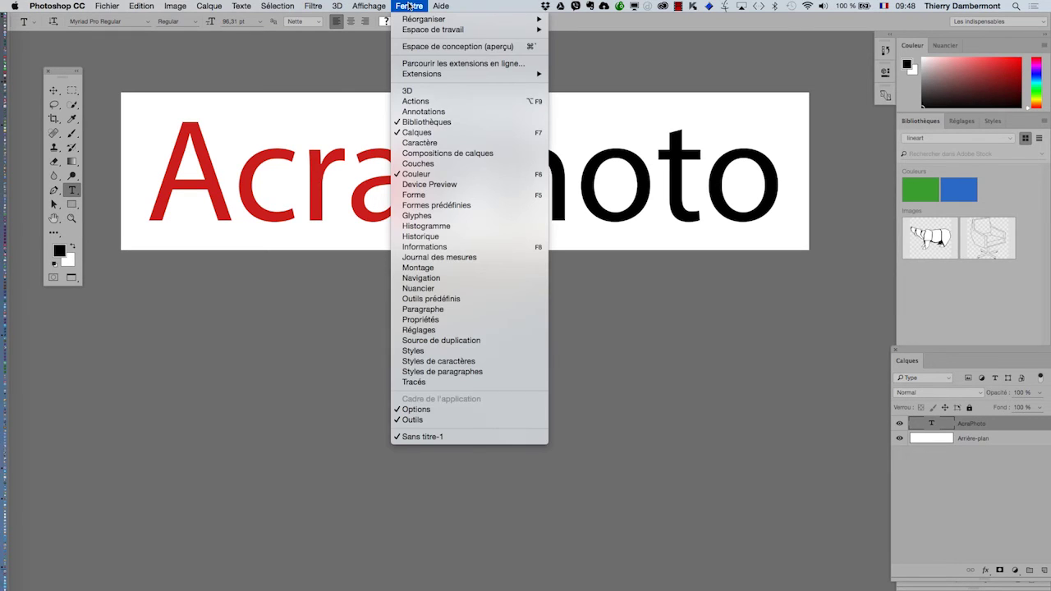
pyautogui.click(420, 143)
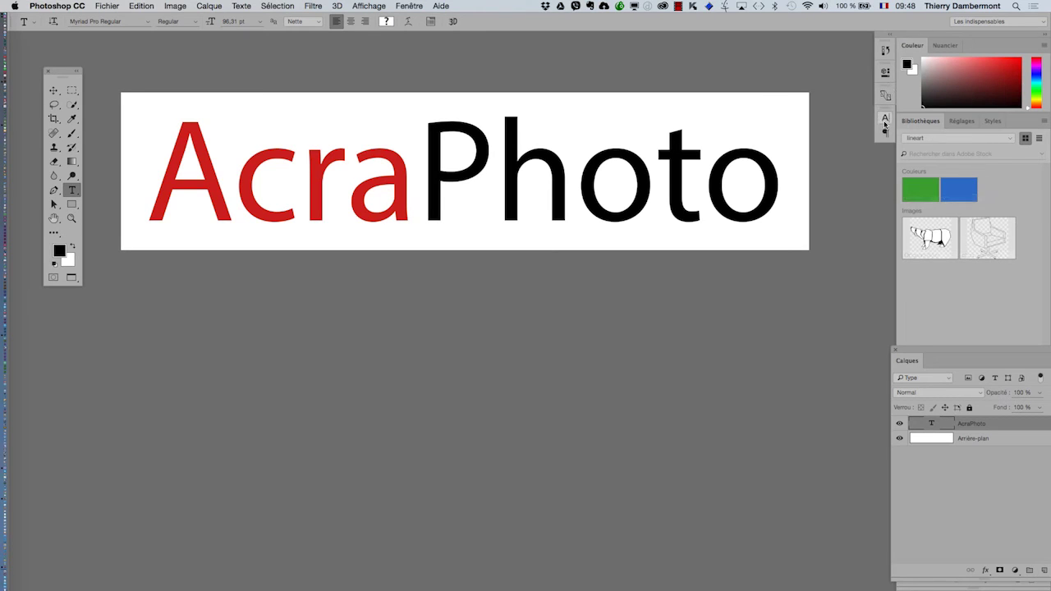
pyautogui.moveTo(886, 122); pyautogui.dragTo(172, 311)
pyautogui.click(618, 138)
pyautogui.click(623, 122)
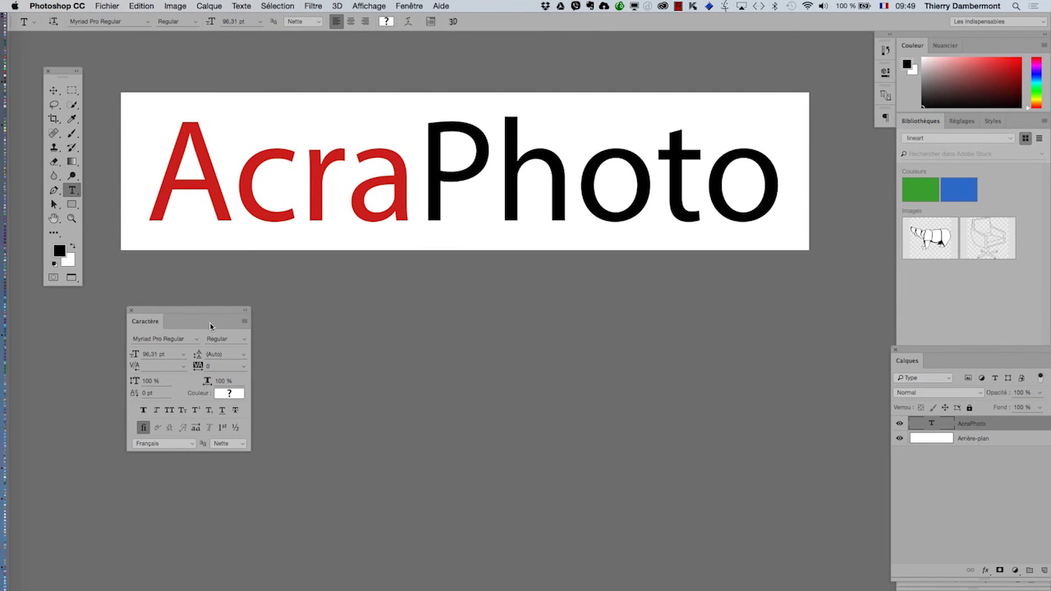
# Set the AcraPhoto text's kerning to Optique and place the Character panel just below the canvas
pyautogui.moveTo(211, 309); pyautogui.dragTo(755, 144)
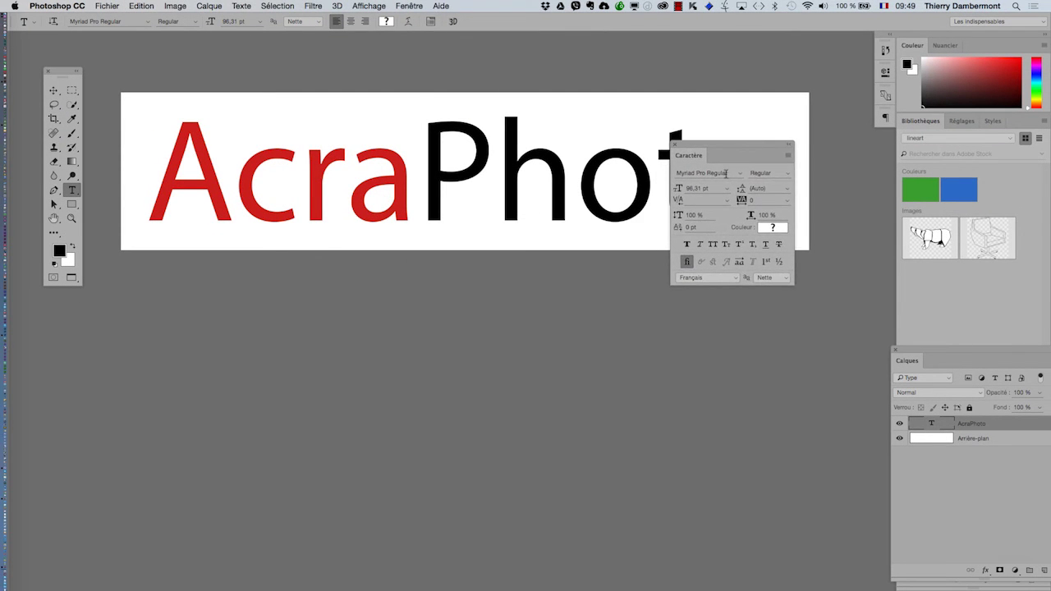
pyautogui.click(726, 201)
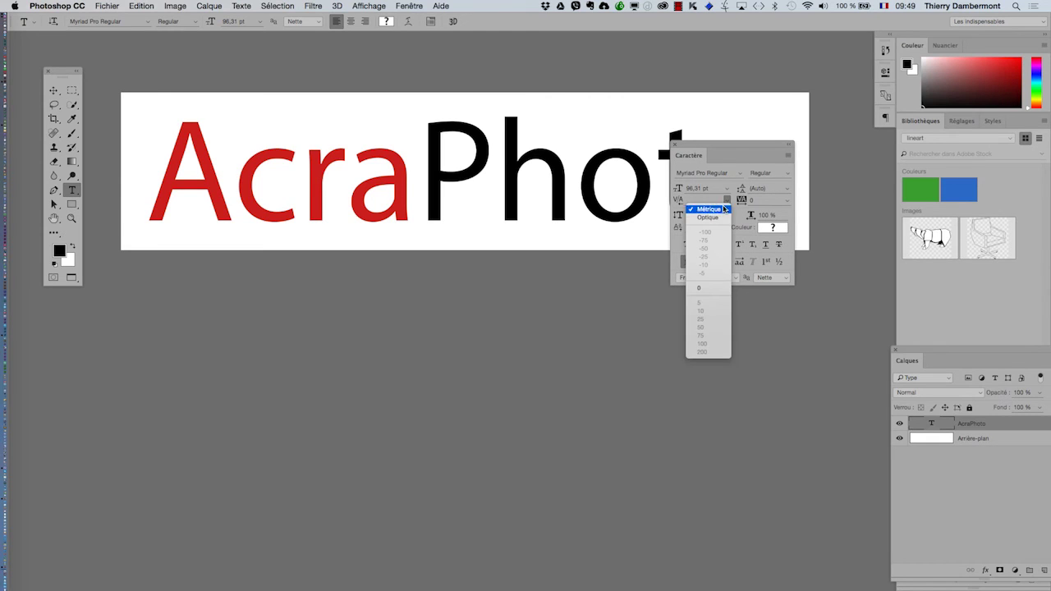
pyautogui.click(717, 219)
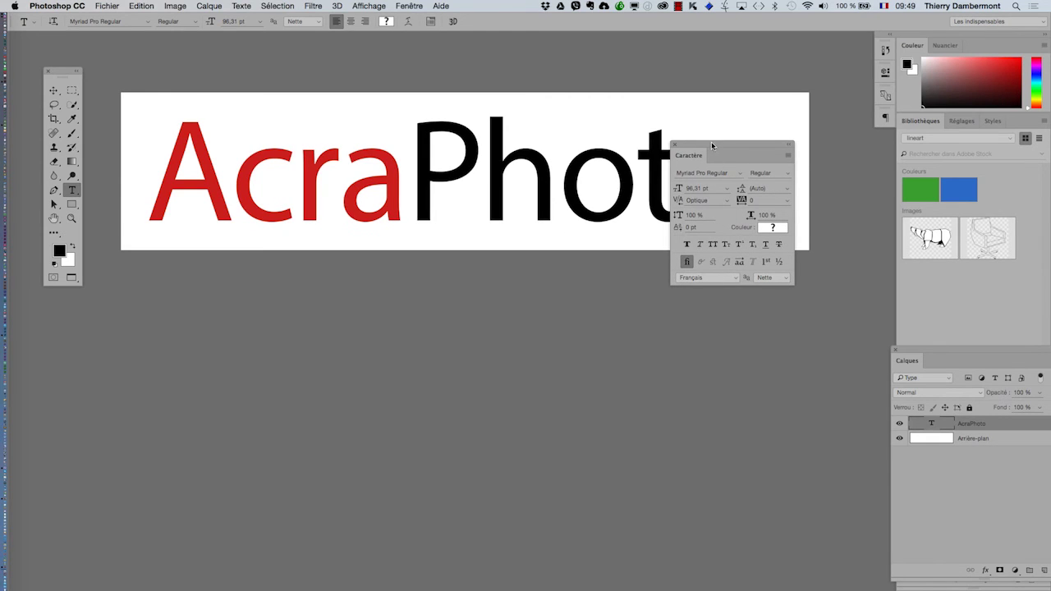
pyautogui.moveTo(711, 143); pyautogui.dragTo(642, 262)
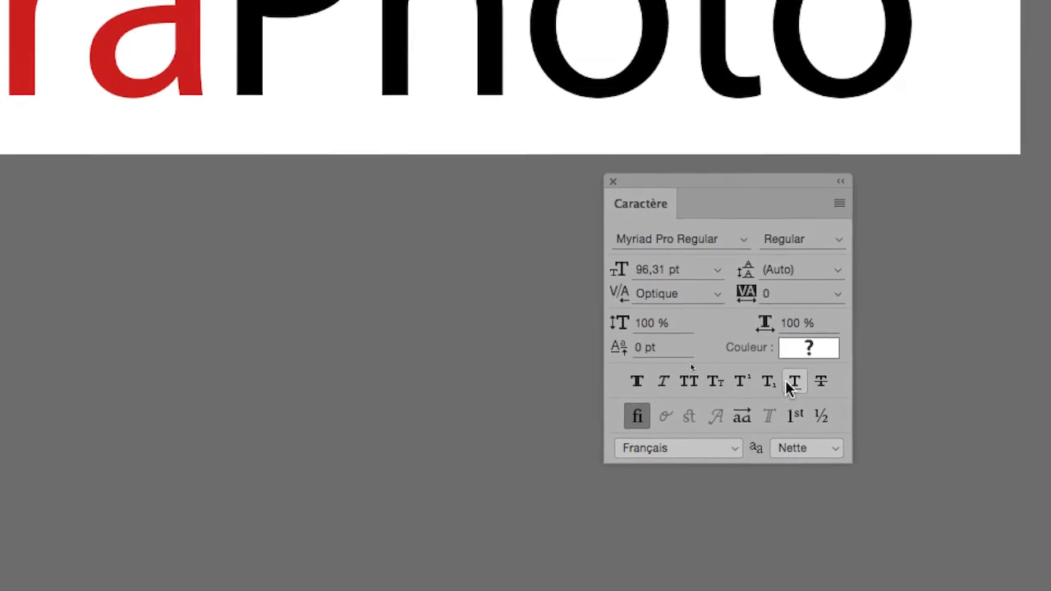
# Compare Métrique and Optique kerning on the AcraPhoto text by switching between them, ending on Optique
pyautogui.click(748, 330)
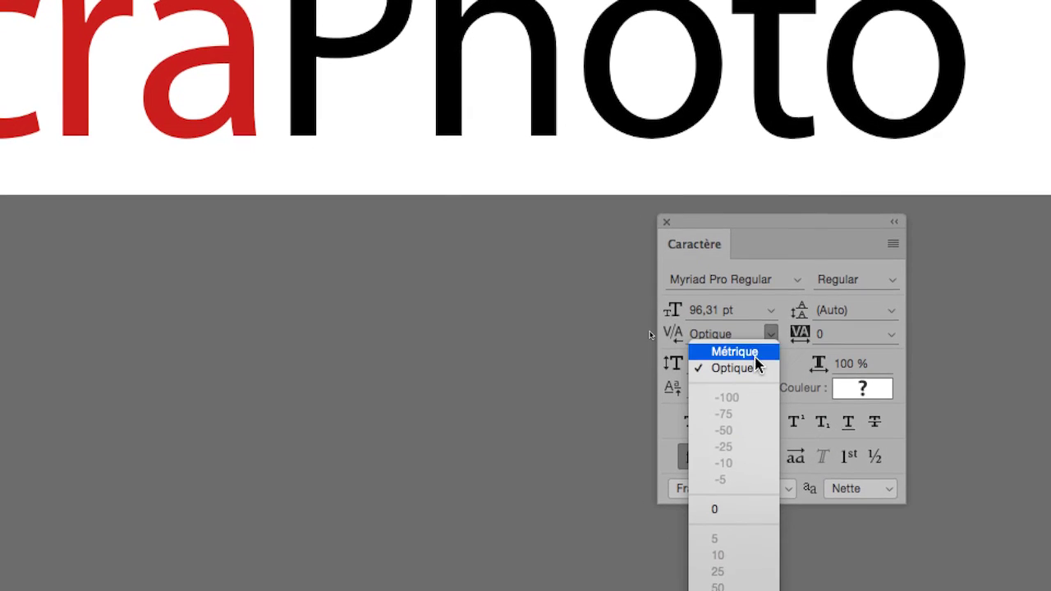
pyautogui.click(736, 356)
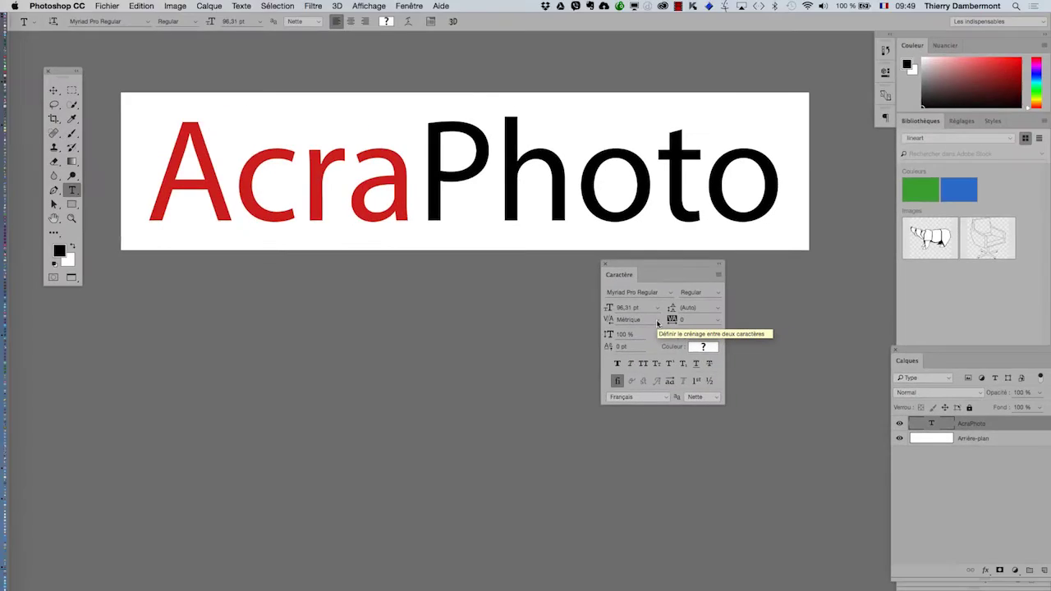
pyautogui.click(657, 322)
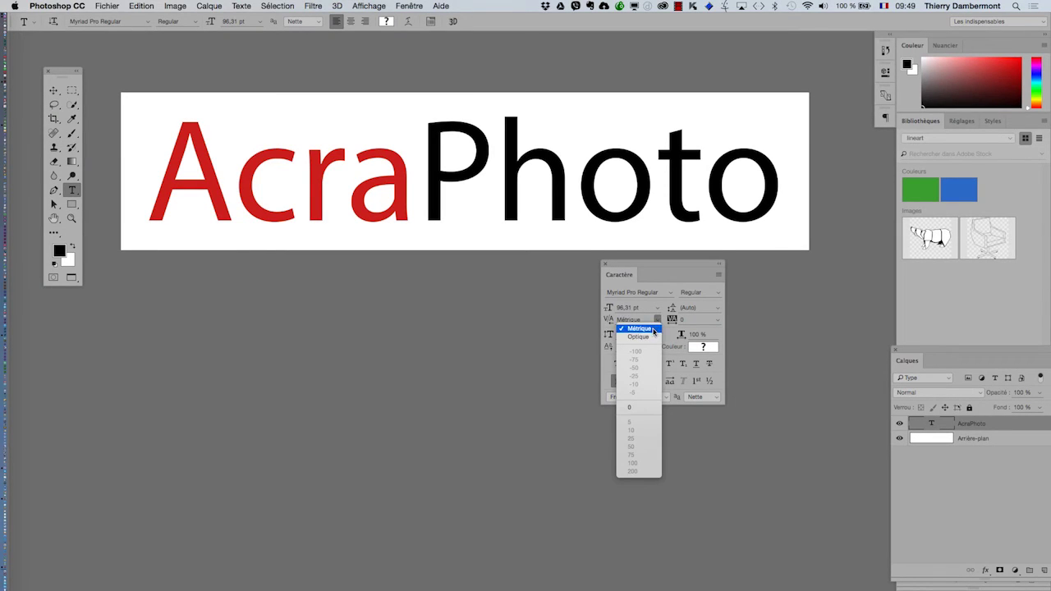
pyautogui.click(651, 337)
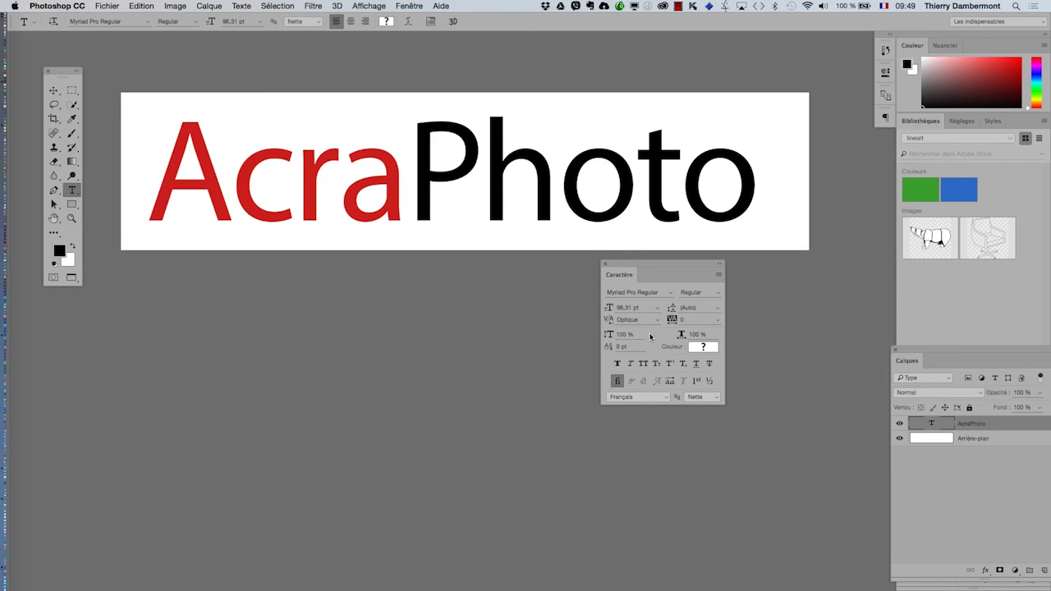
pyautogui.click(657, 320)
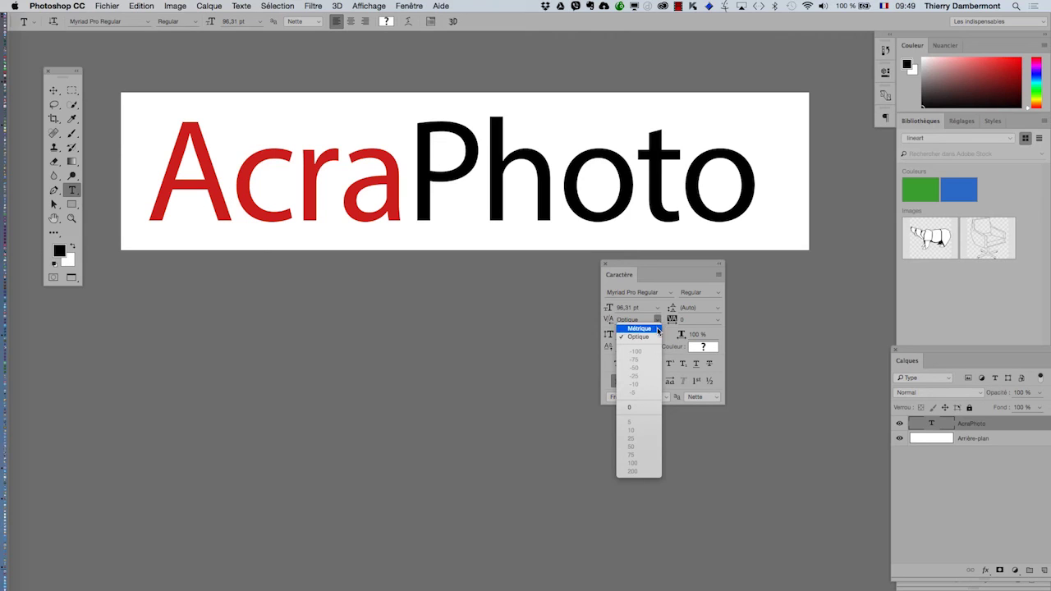
pyautogui.click(657, 328)
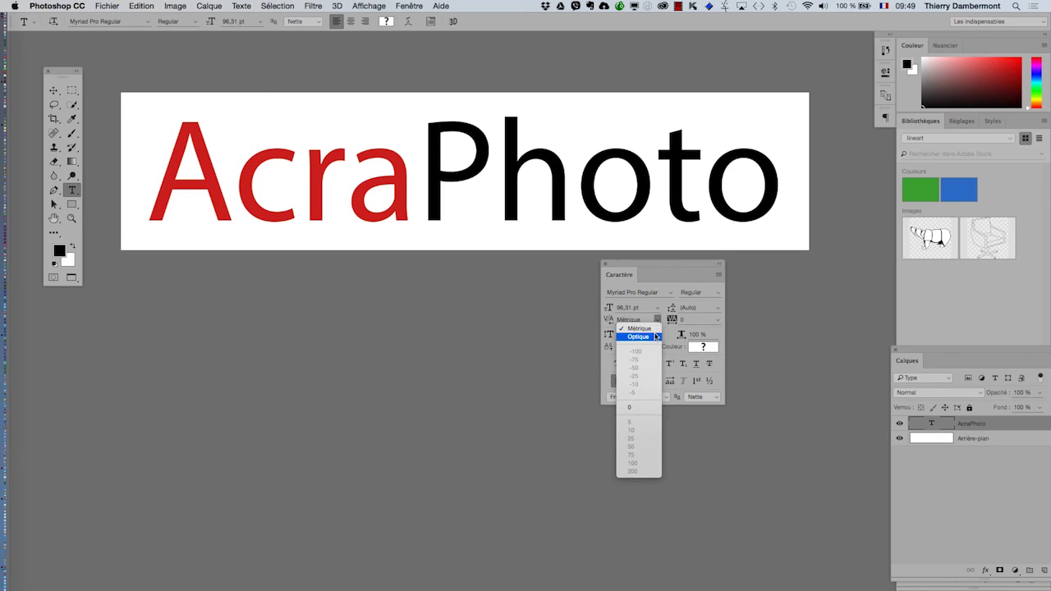
pyautogui.click(657, 338)
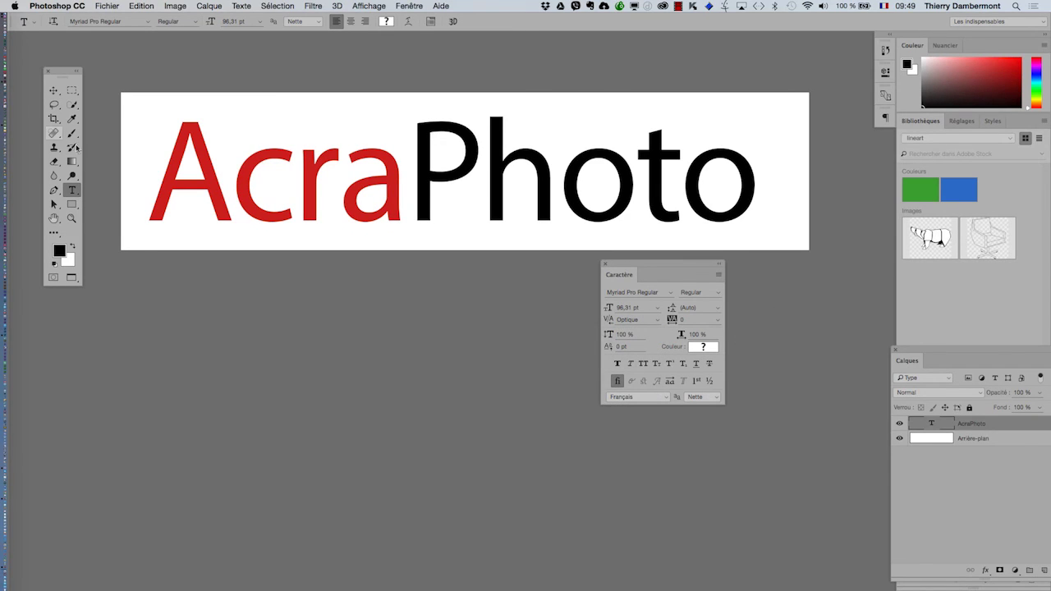
# Shift the AcraPhoto text slightly right and down to center it on the white canvas, and move the Character panel farther aside
pyautogui.click(53, 91)
pyautogui.moveTo(250, 161); pyautogui.dragTo(257, 164)
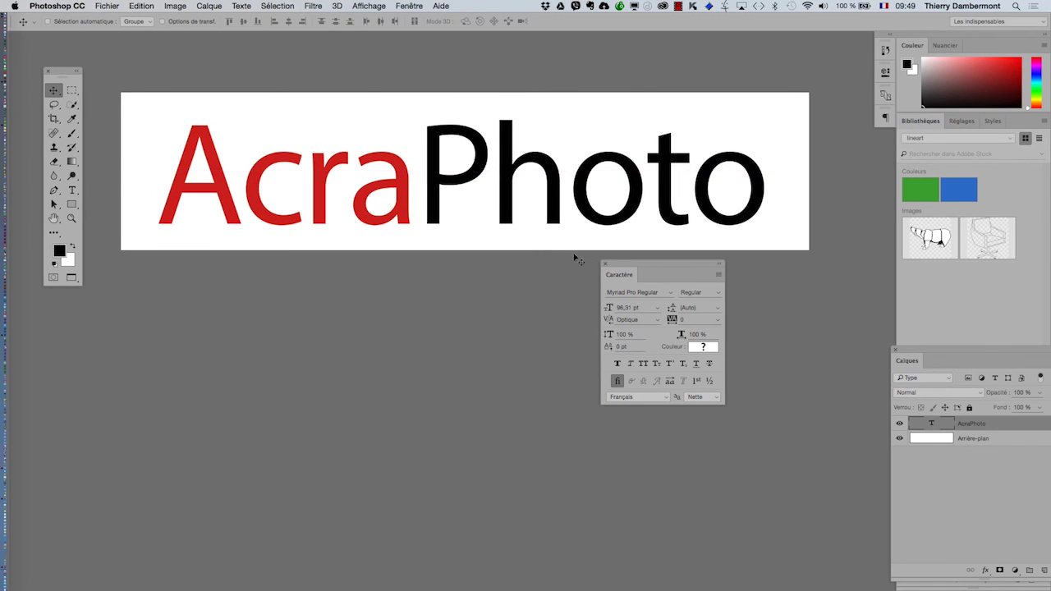
pyautogui.moveTo(620, 265); pyautogui.dragTo(206, 312)
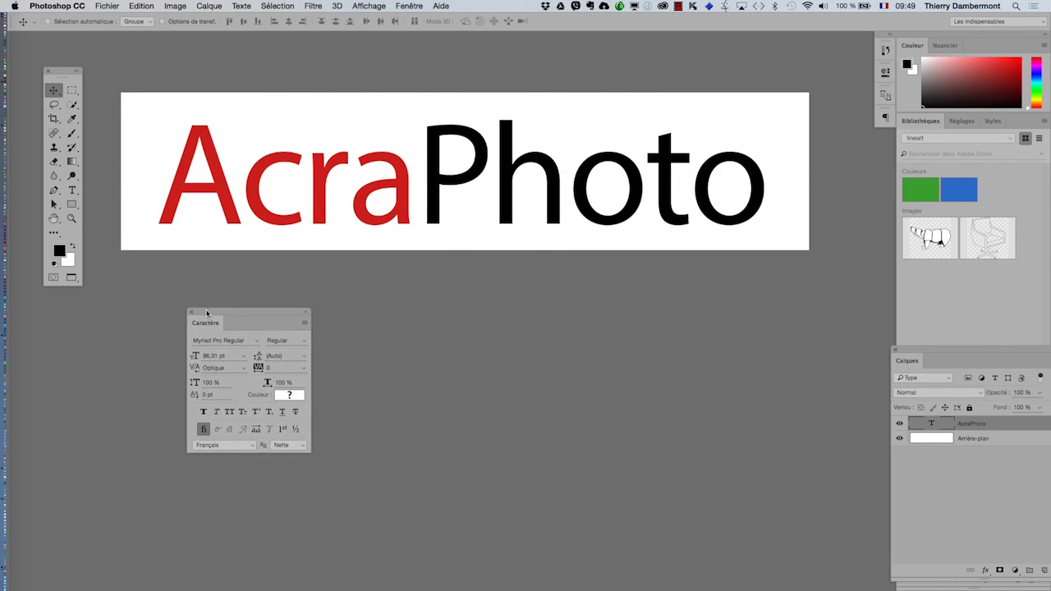
# Save the document in Photoshop format as "logo AcraPhoto.psd" in the "PS pour les photographes - fev 2015" folder
pyautogui.click(115, 6)
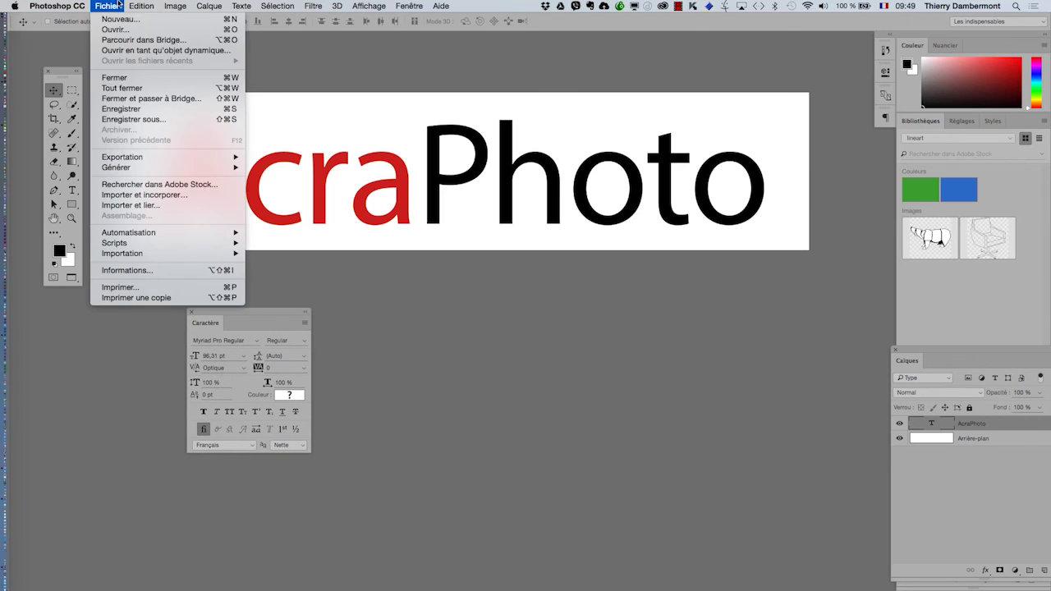
pyautogui.click(141, 120)
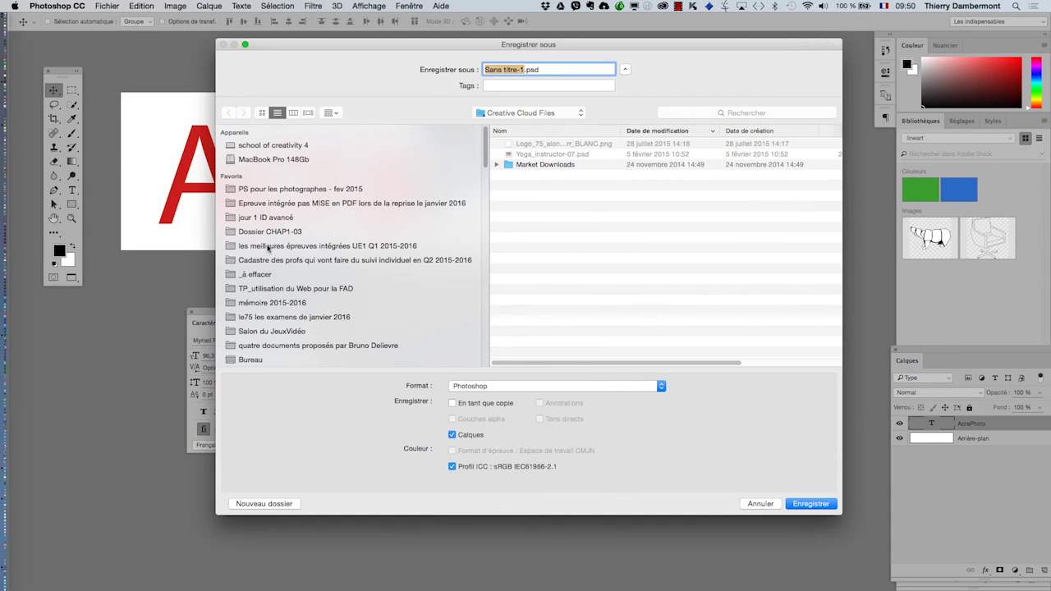
pyautogui.click(260, 190)
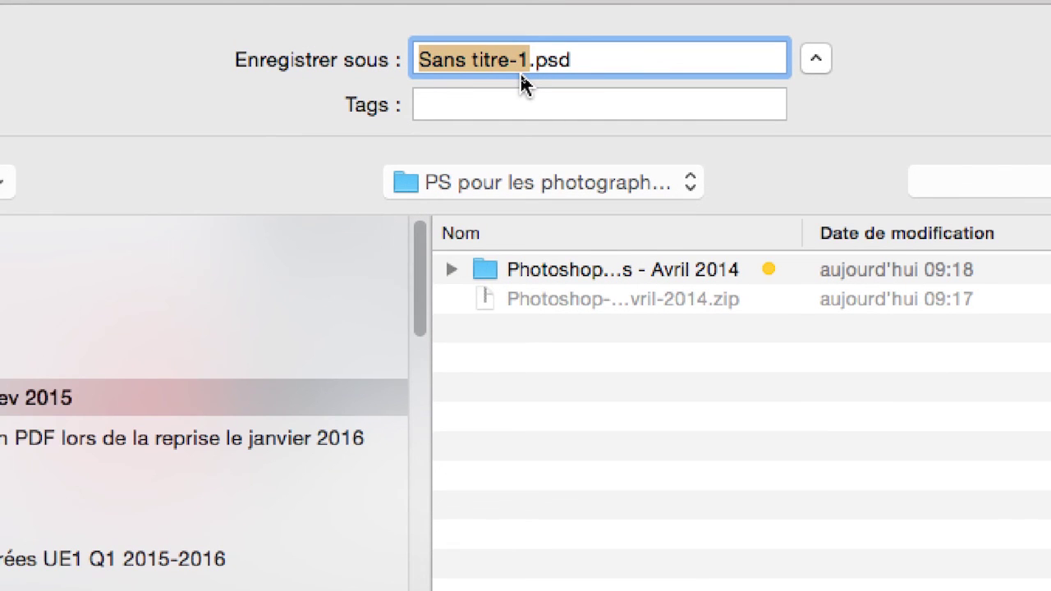
pyautogui.write('lol')
pyautogui.press('BackSpace')
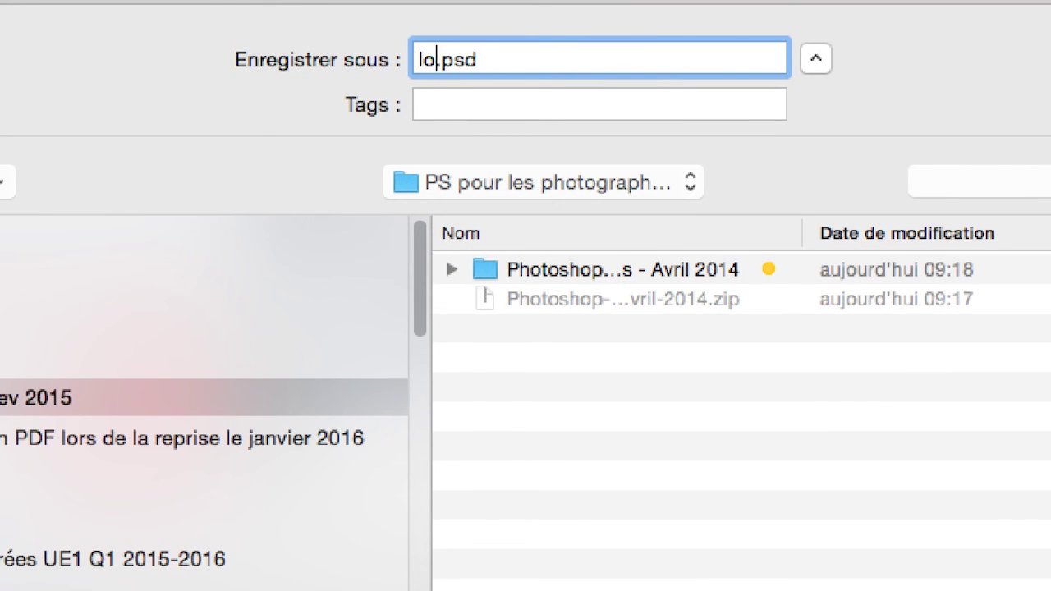
pyautogui.write('go')
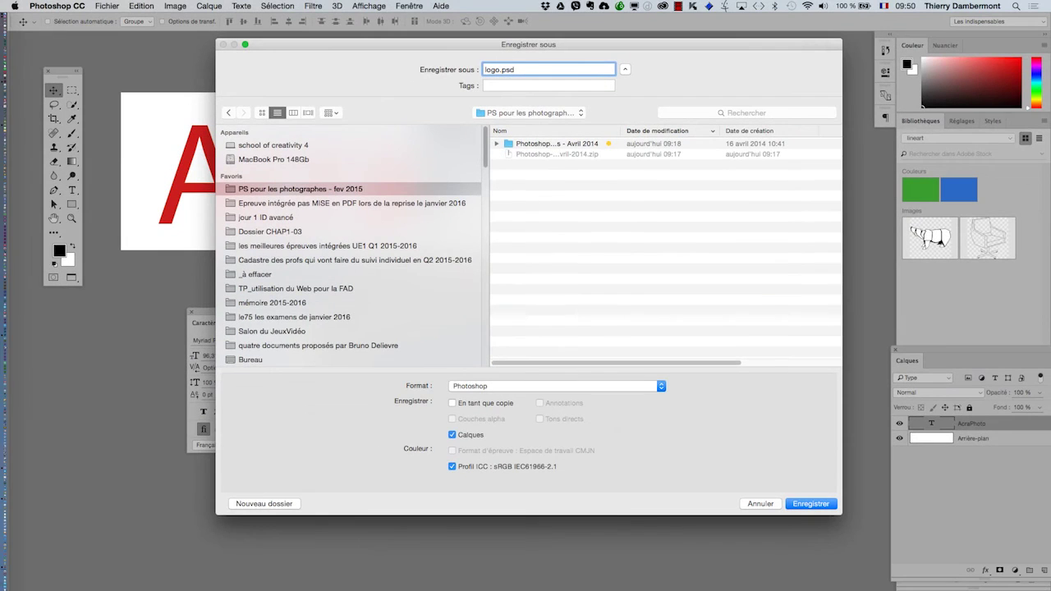
pyautogui.moveTo(452, 36); pyautogui.dragTo(453, 68)
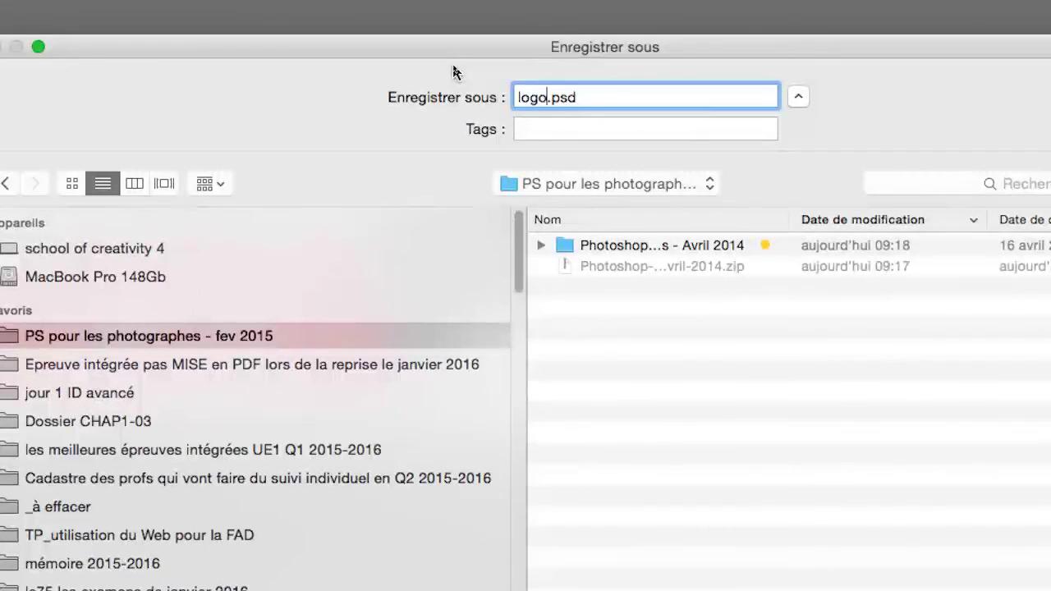
pyautogui.write('AcraPhoto')
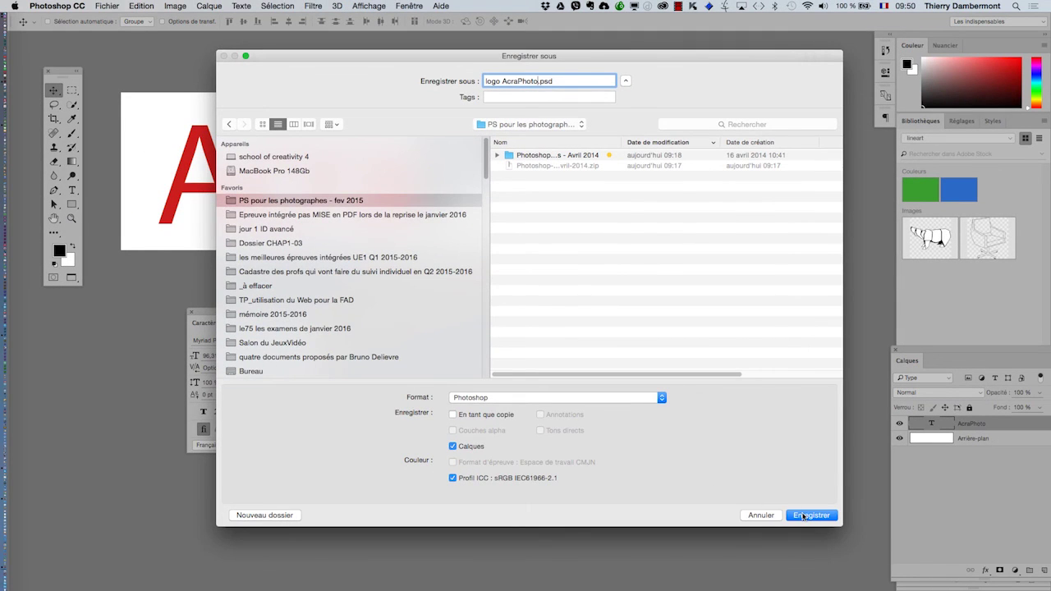
pyautogui.click(804, 516)
pyautogui.click(690, 251)
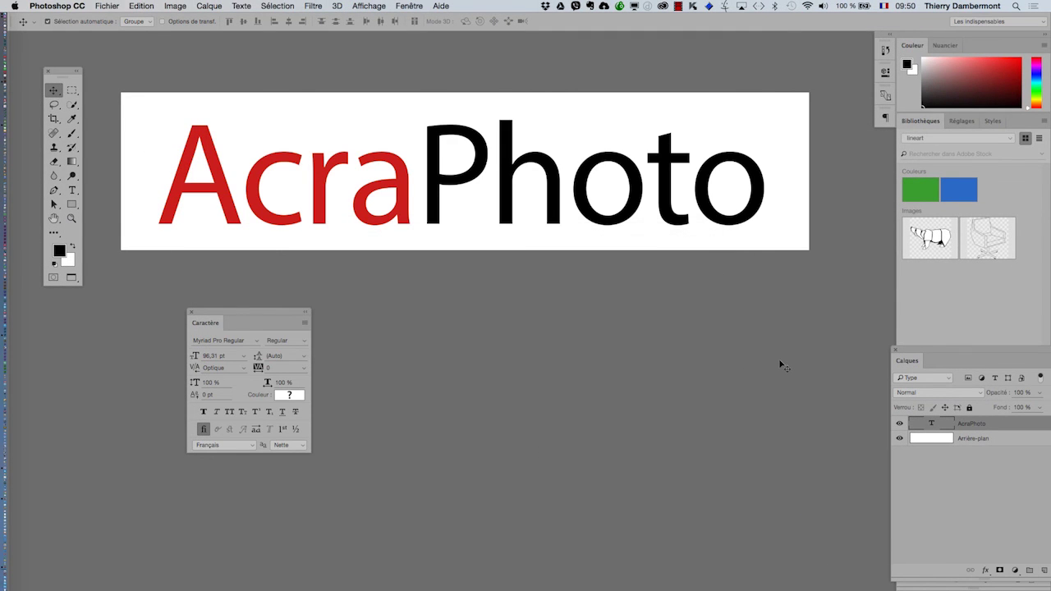